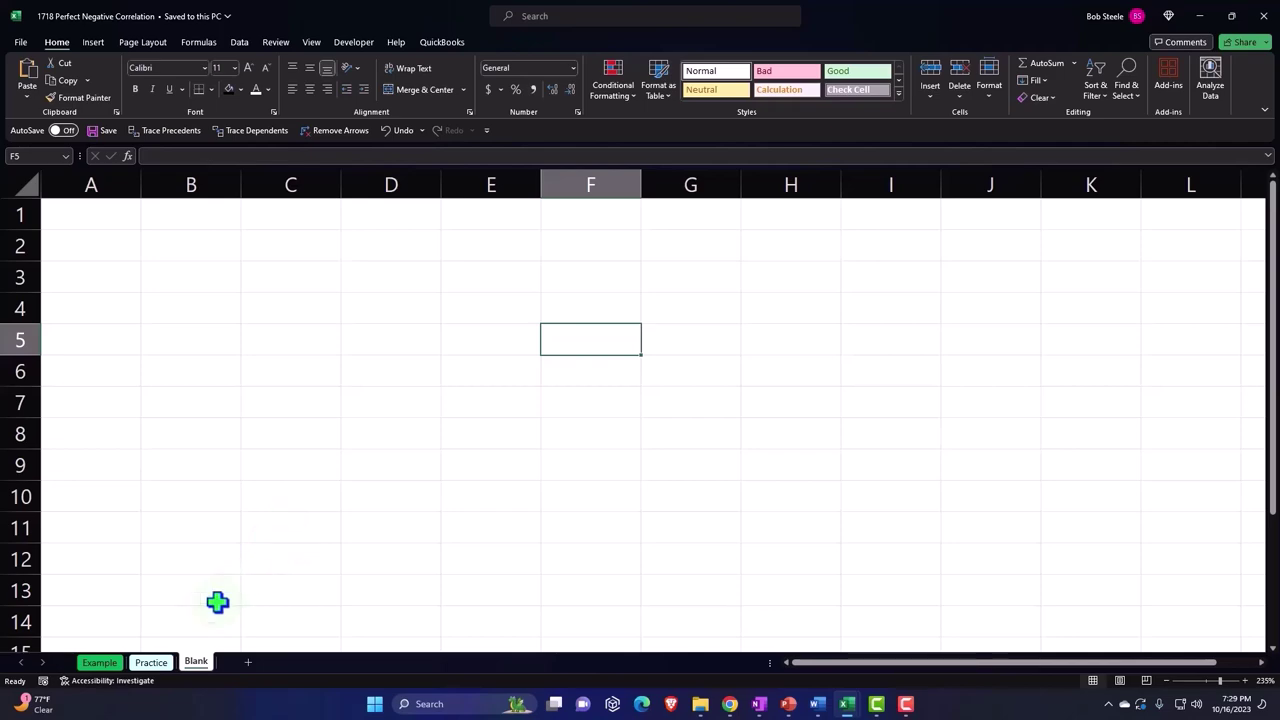
Step: Switch to the Example sheet and inspect the random formula in A4 and the column C header
left_click(100, 662)
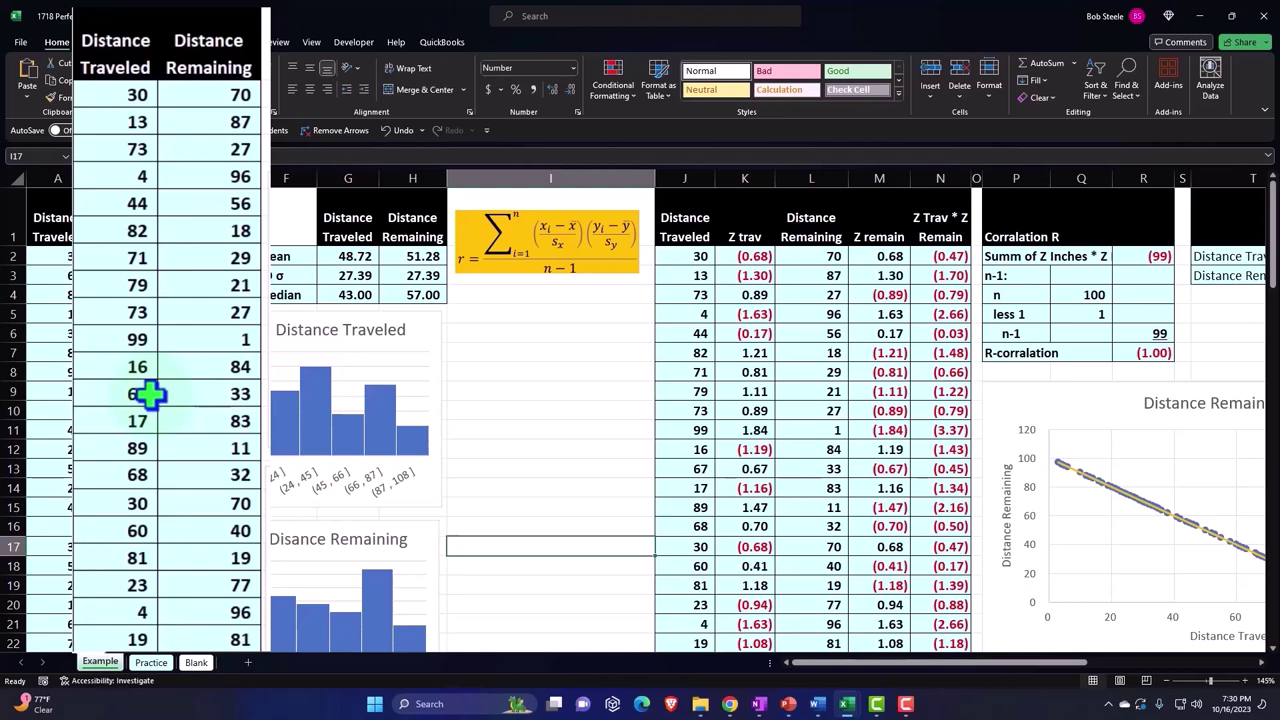
left_click(68, 291)
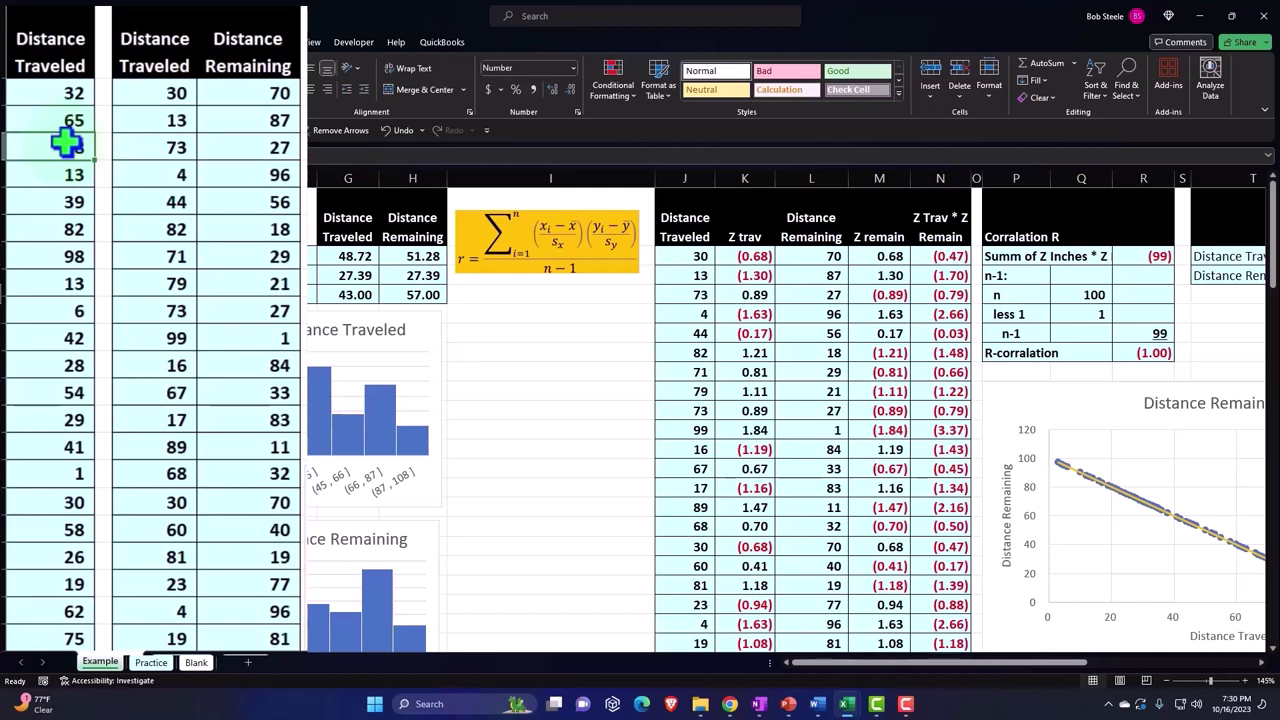
left_click(157, 40)
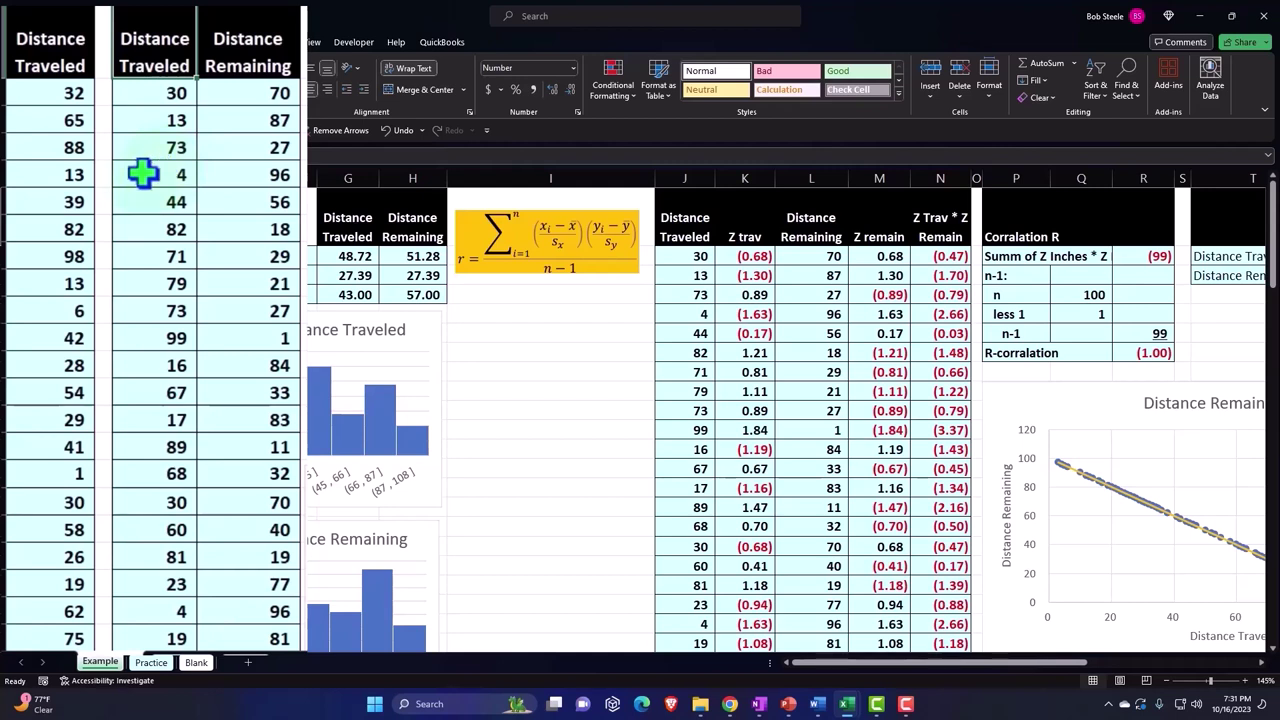
Step: Enter =100-C2 in D2 for Distance Remaining, then select columns C and D
left_click(47, 88)
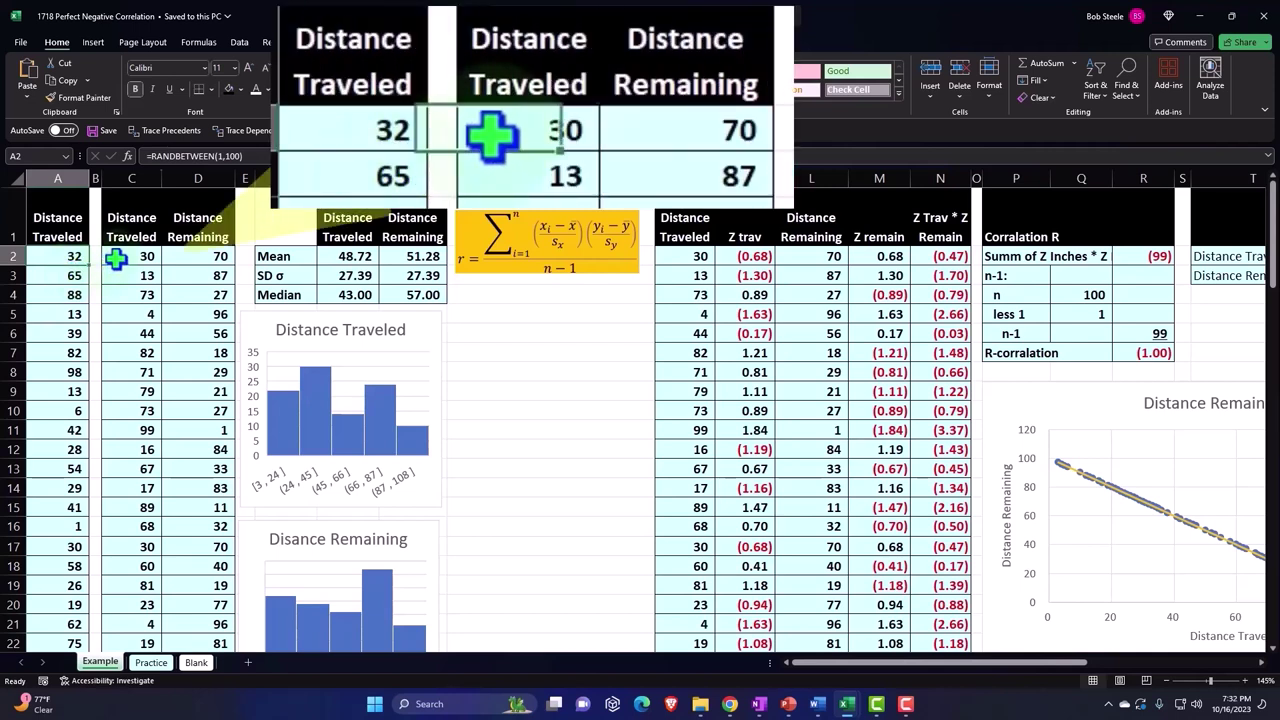
left_click(116, 258)
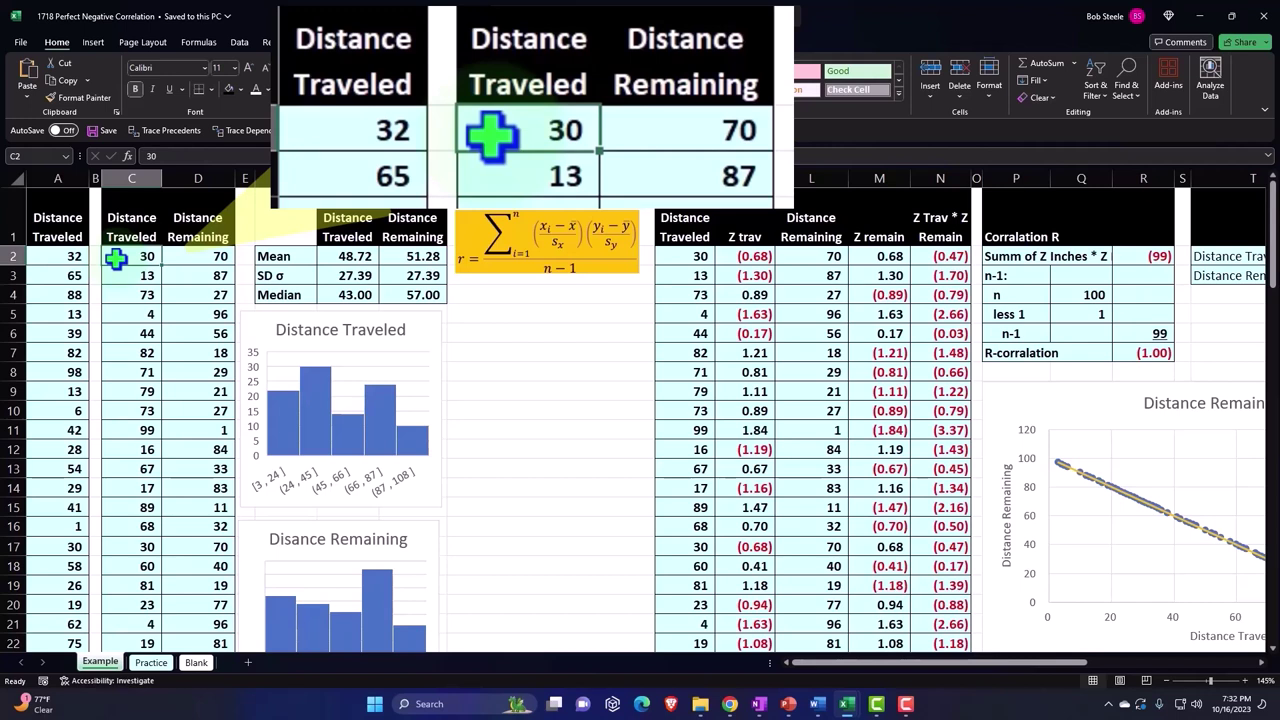
left_click(190, 258)
type("=100-C2")
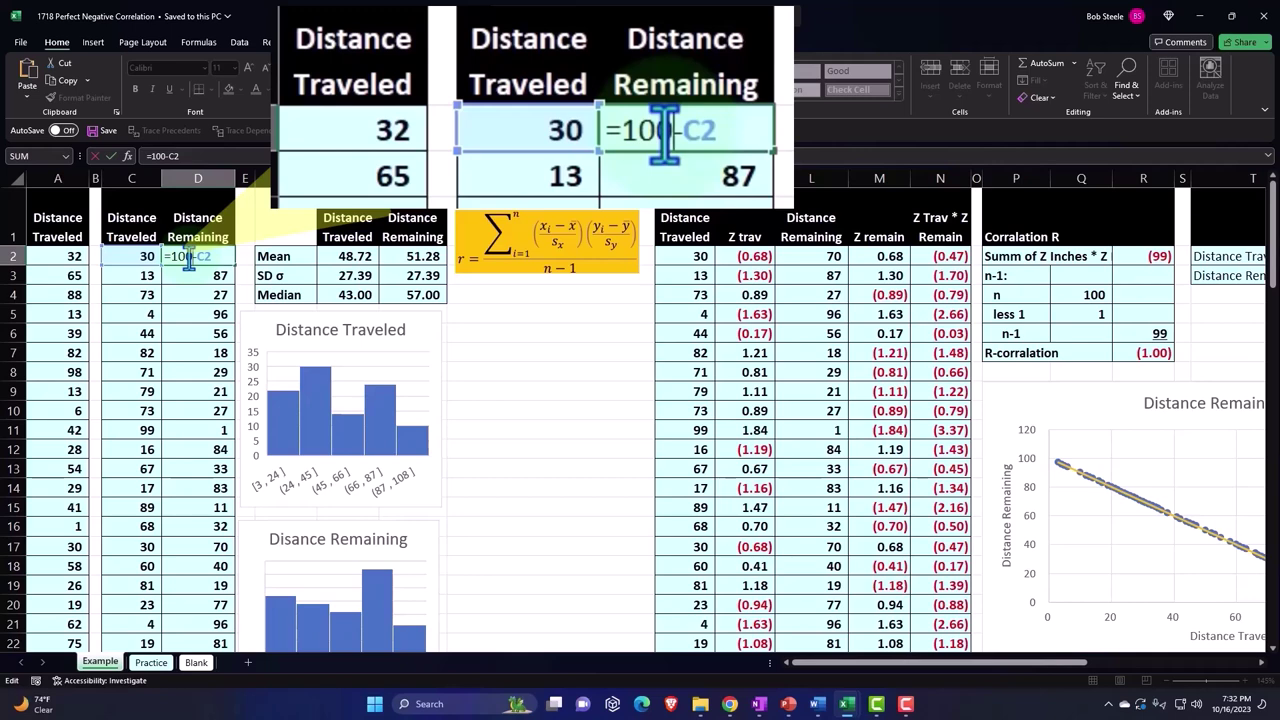
key("Return")
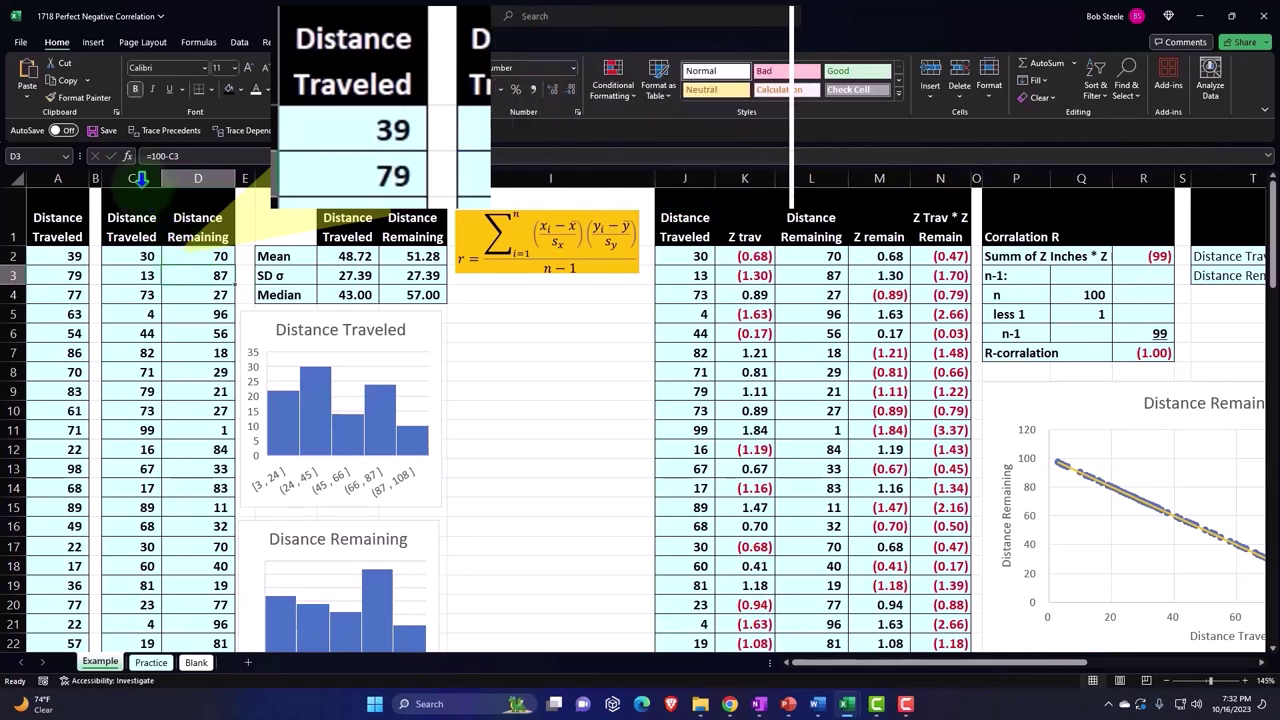
left_click_drag(135, 179, 168, 185)
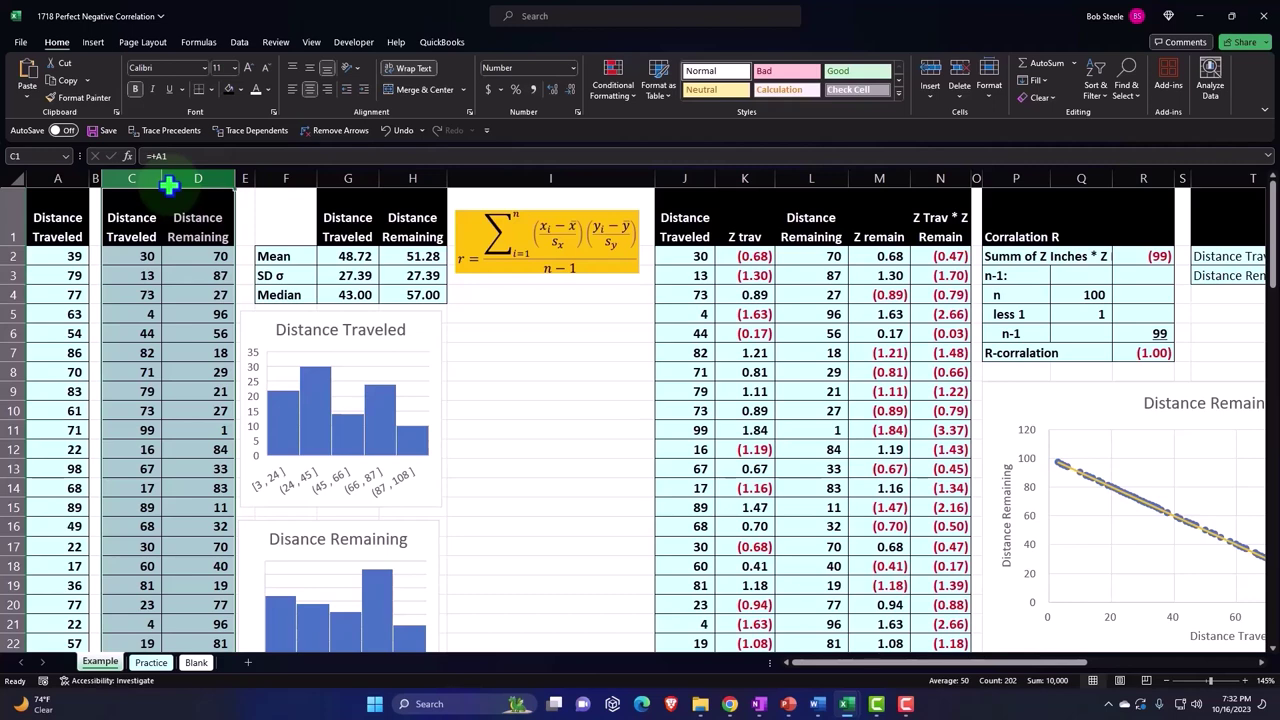
left_click(289, 270)
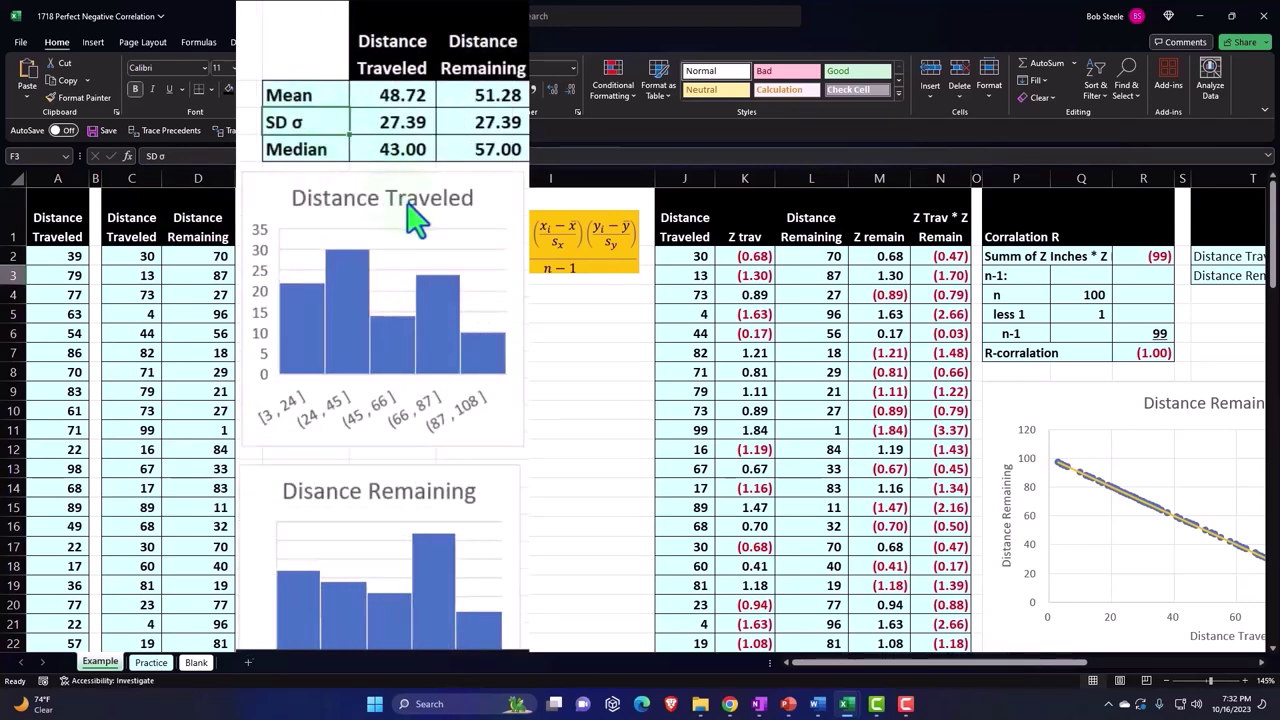
scroll(415, 215, "down", 1)
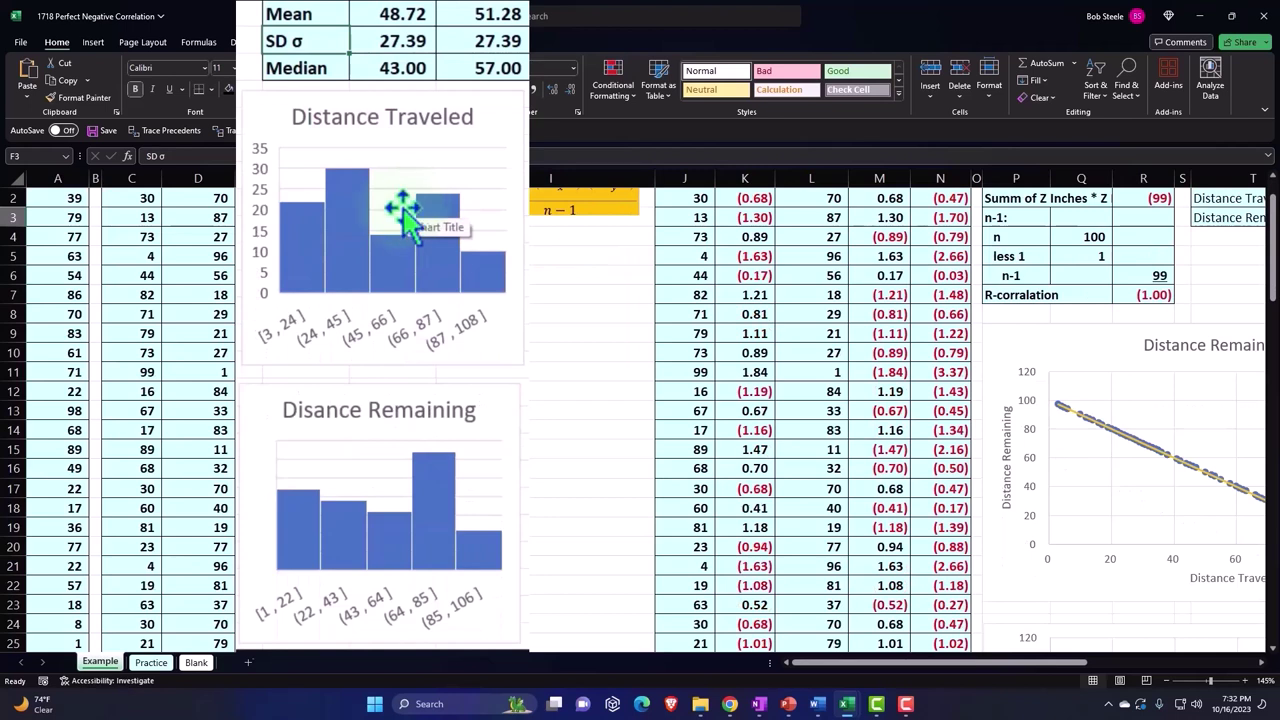
mouse_move(380, 522)
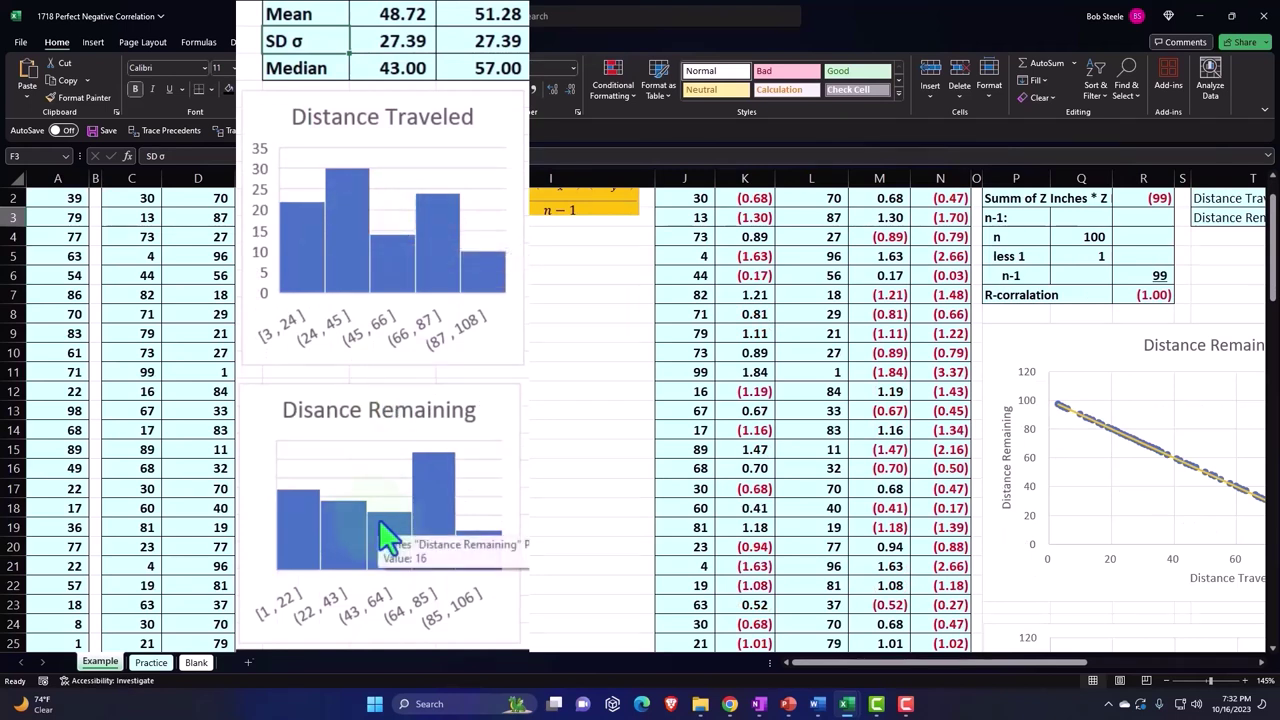
scroll(340, 565, "up", 1)
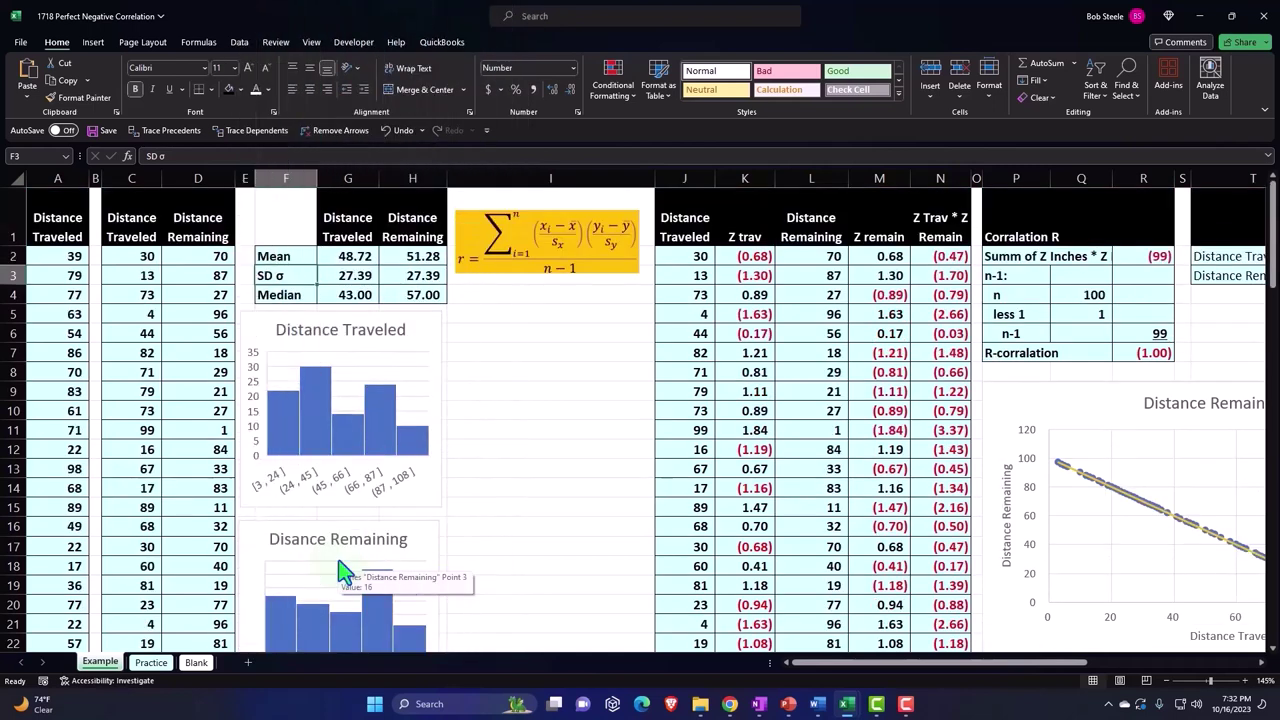
left_click(491, 270)
left_click(517, 332)
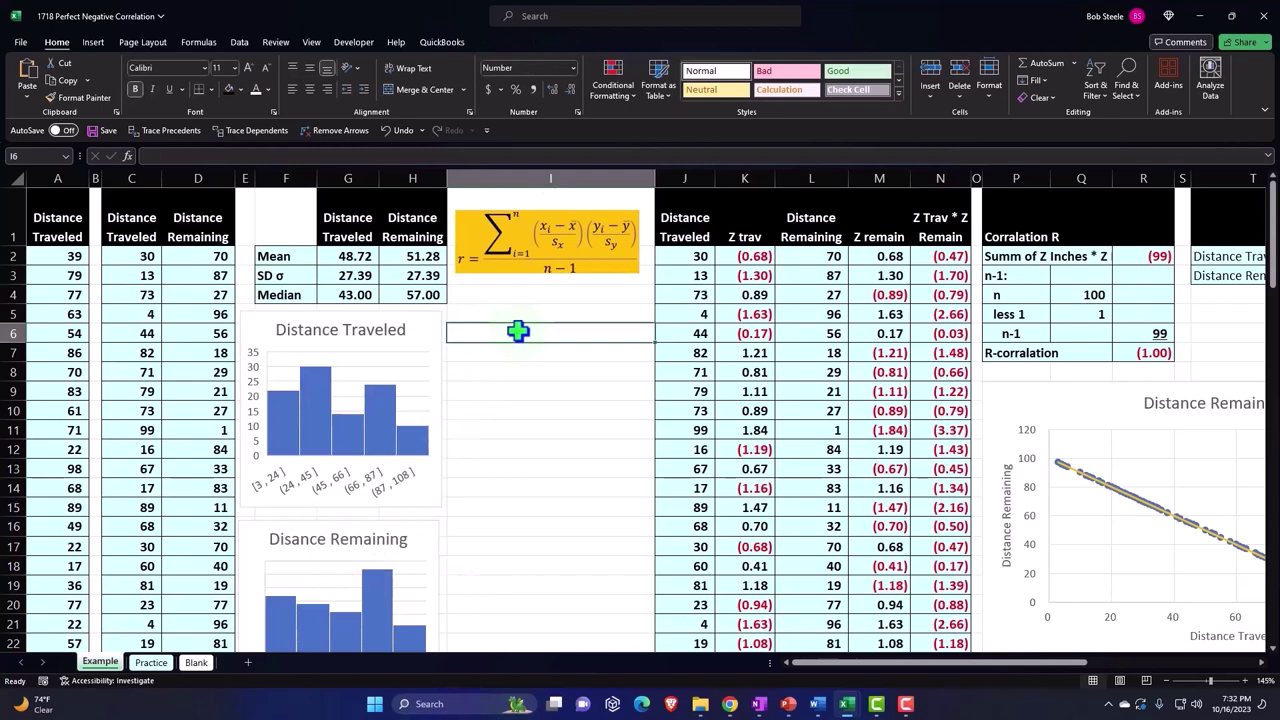
left_click_drag(895, 672, 945, 672)
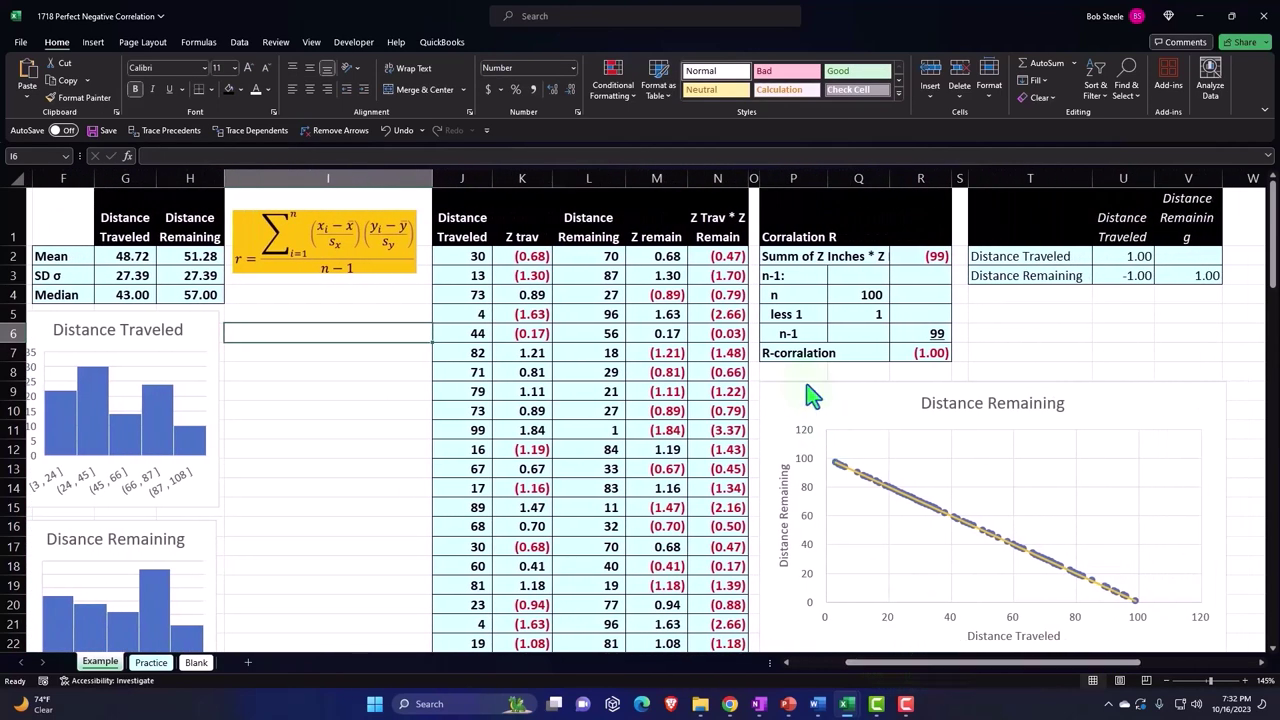
left_click(1042, 280)
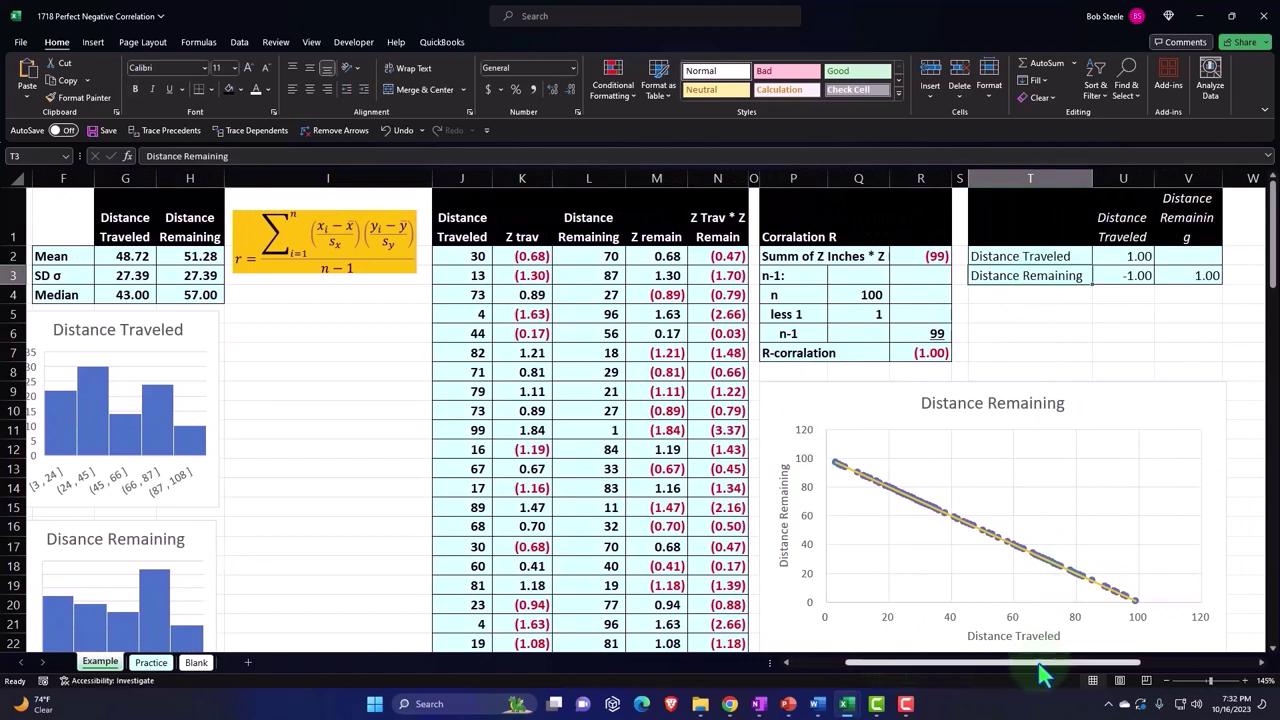
left_click_drag(1050, 670, 1132, 678)
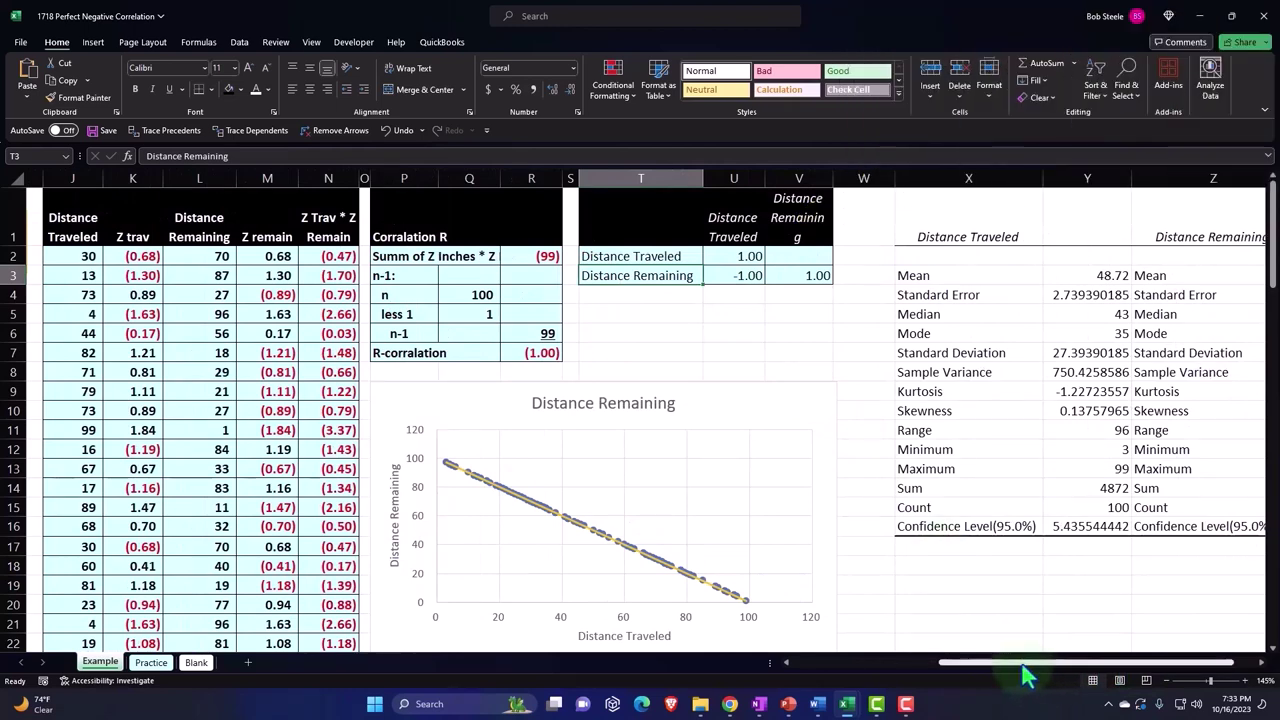
left_click_drag(1022, 668, 853, 668)
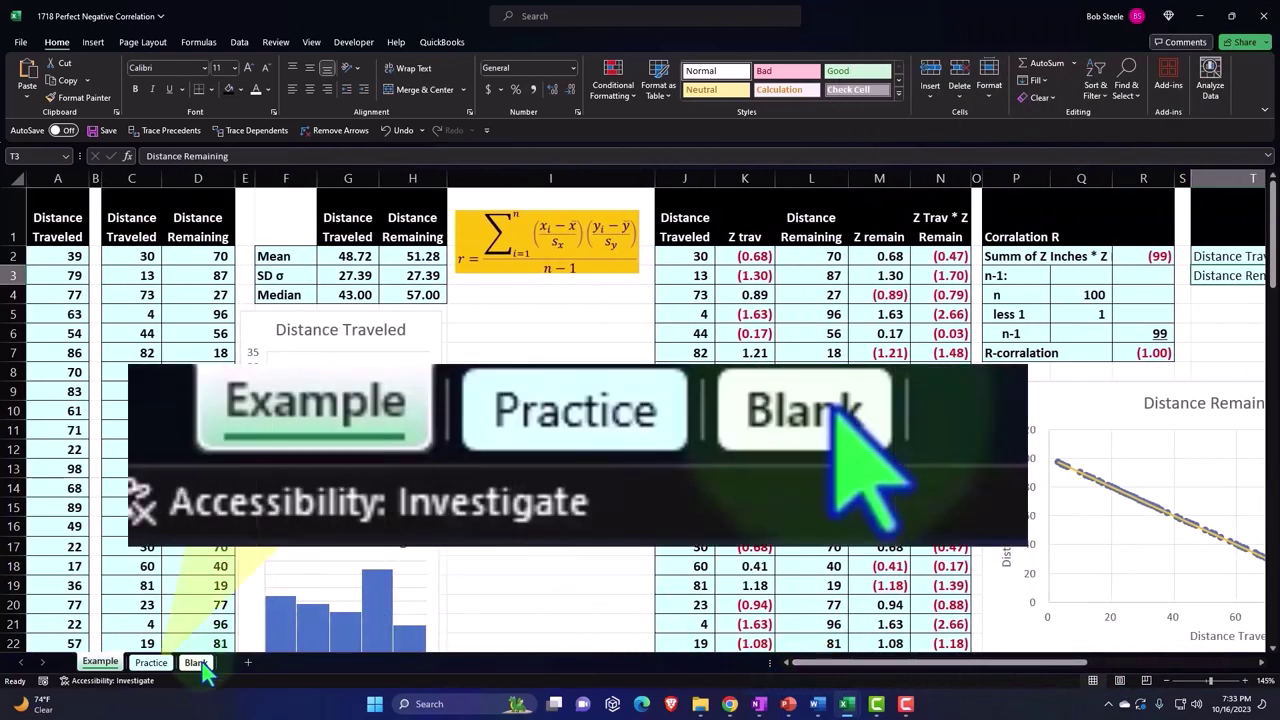
Step: Format the whole Blank sheet as Currency, symbol None, 0 decimals, red (1,234) negatives, and bold
left_click(199, 666)
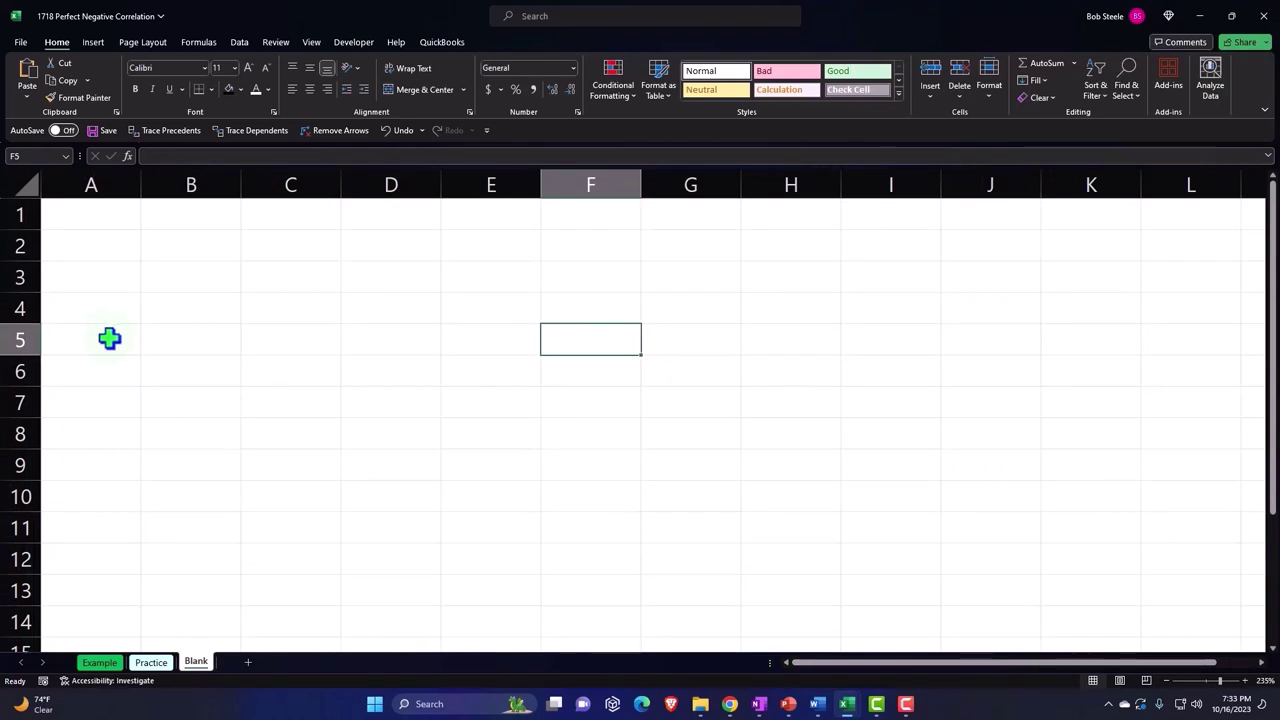
left_click(27, 186)
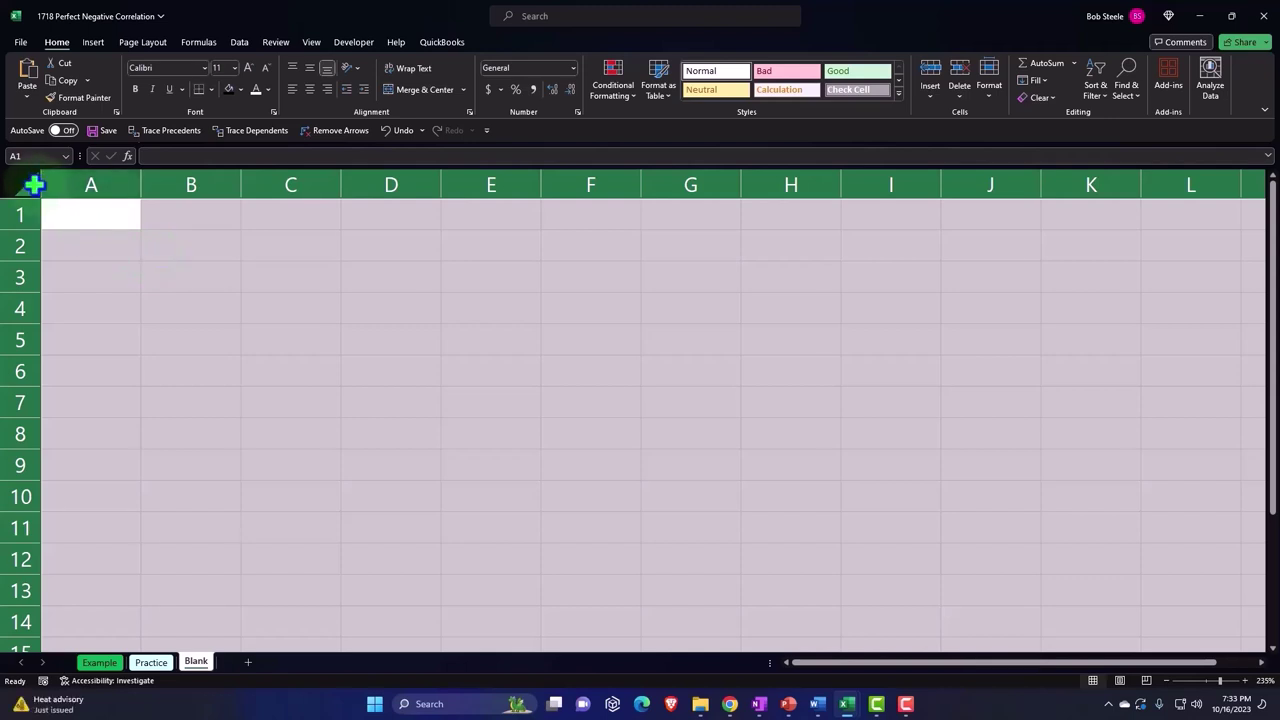
right_click(216, 238)
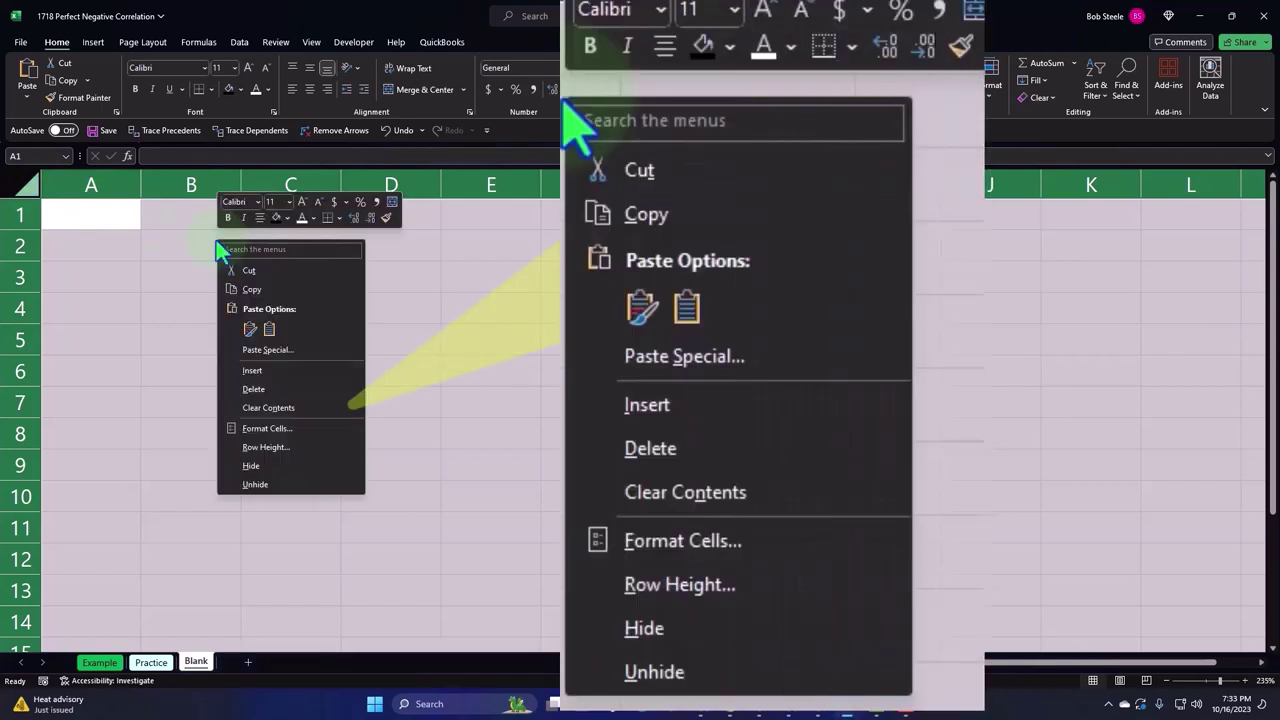
left_click(281, 434)
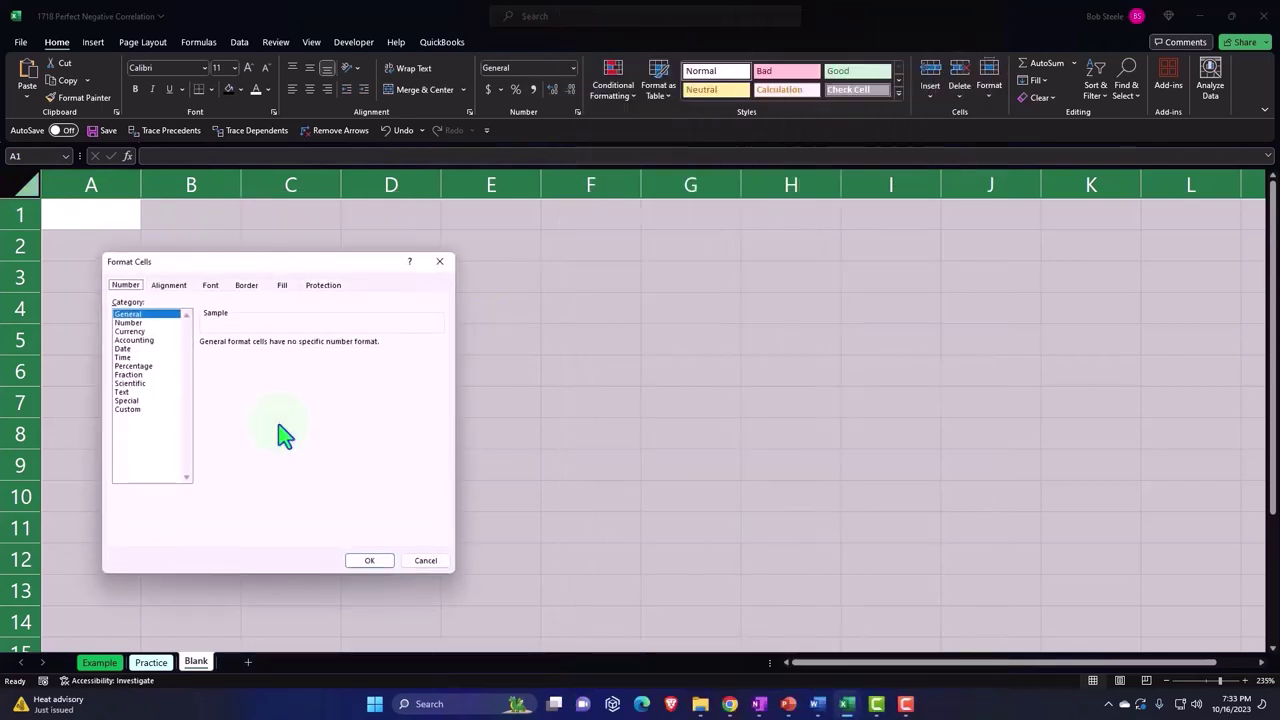
left_click_drag(230, 265, 465, 207)
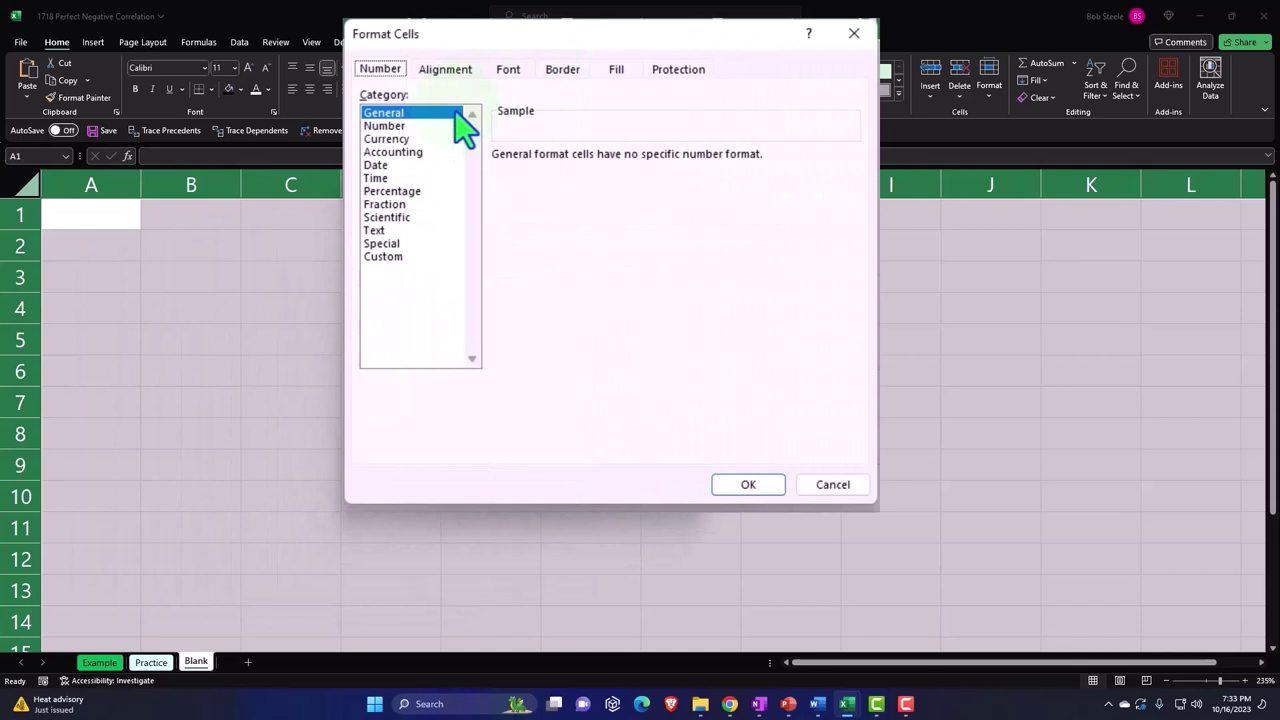
left_click(408, 139)
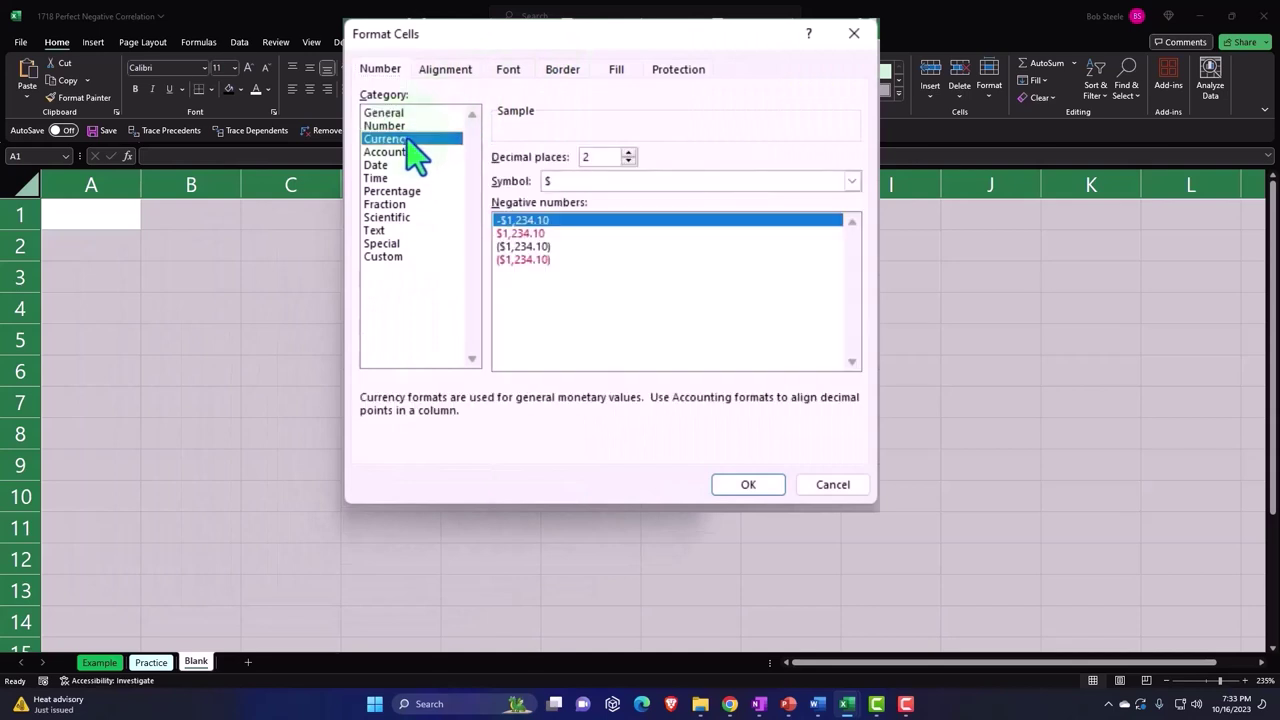
left_click(510, 260)
left_click(607, 182)
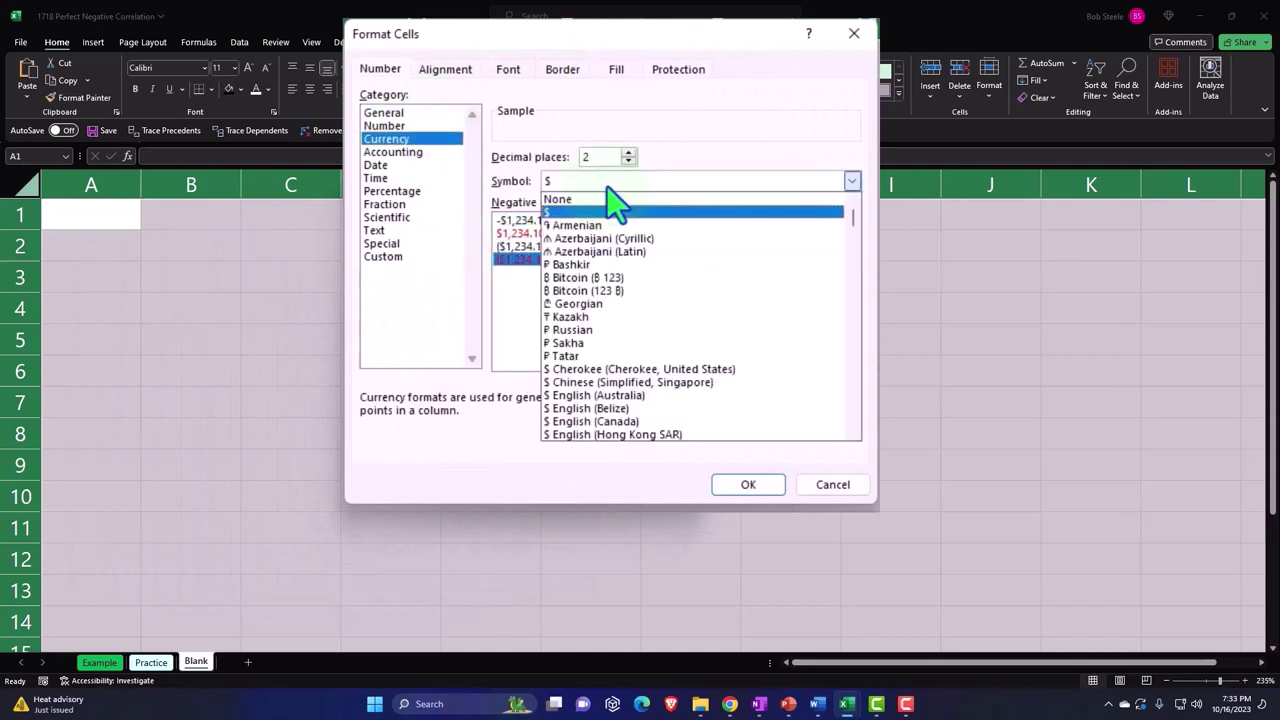
left_click(601, 199)
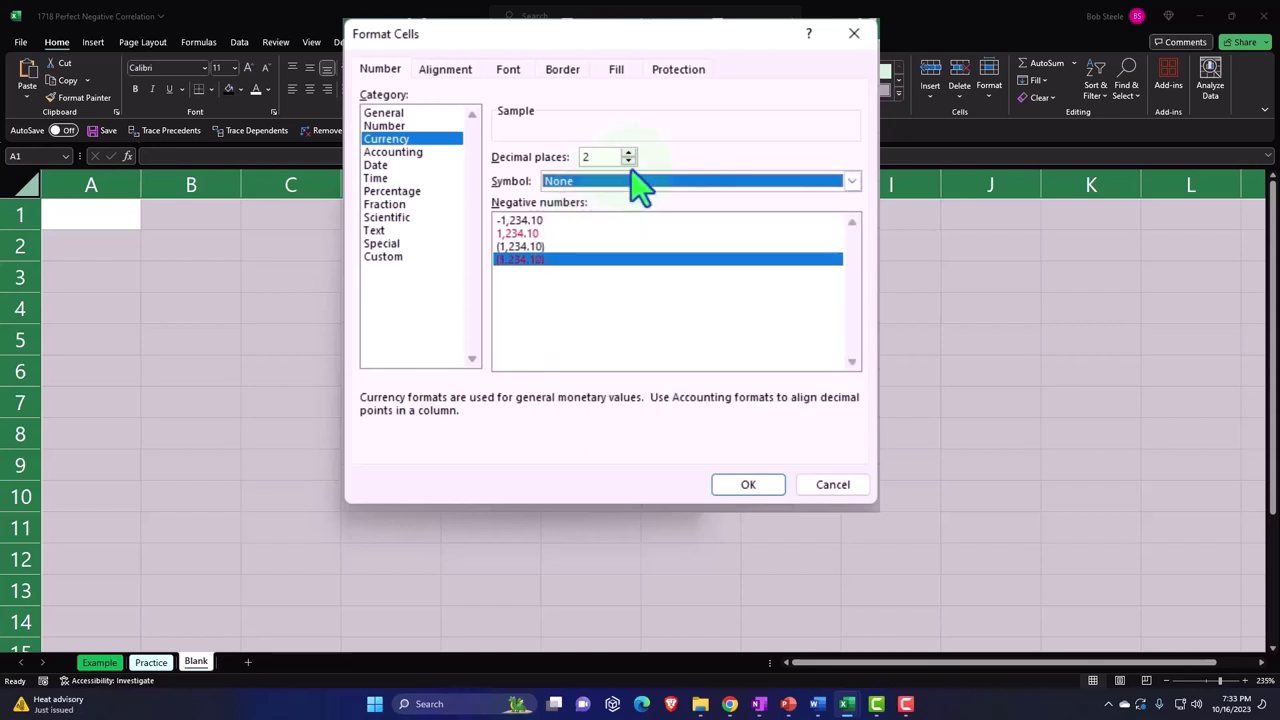
left_click(628, 161)
left_click(628, 161)
left_click(748, 484)
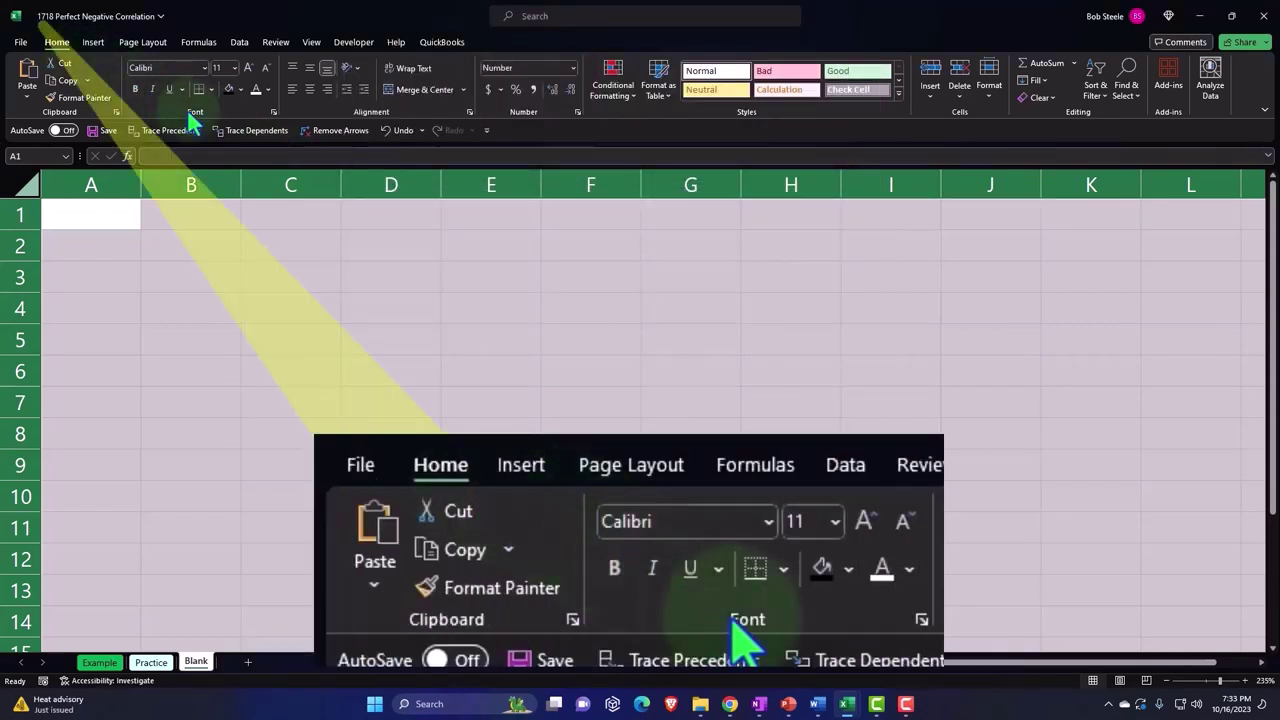
left_click(135, 88)
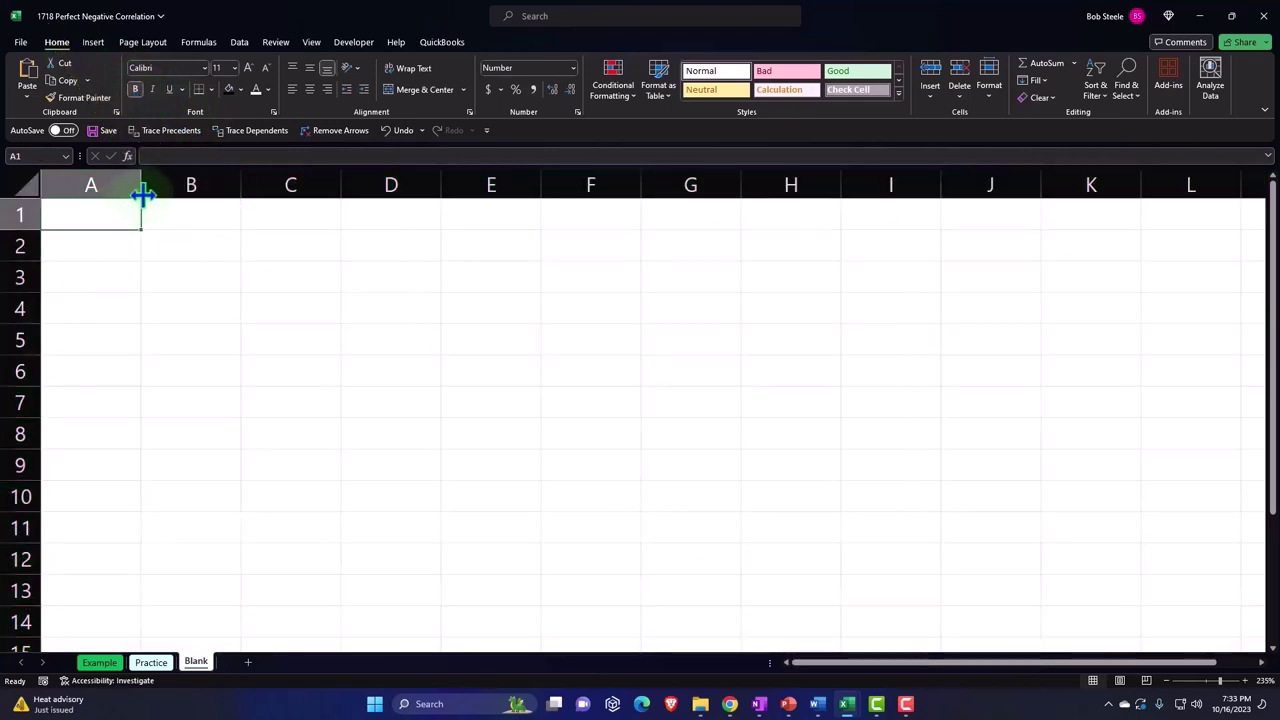
Step: Enter 'Distance Traveled' in A1, centred and wrapped, with white text on black fill
mouse_move(142, 194)
left_mouse_down()
mouse_move(199, 194)
mouse_move(154, 184)
left_mouse_up()
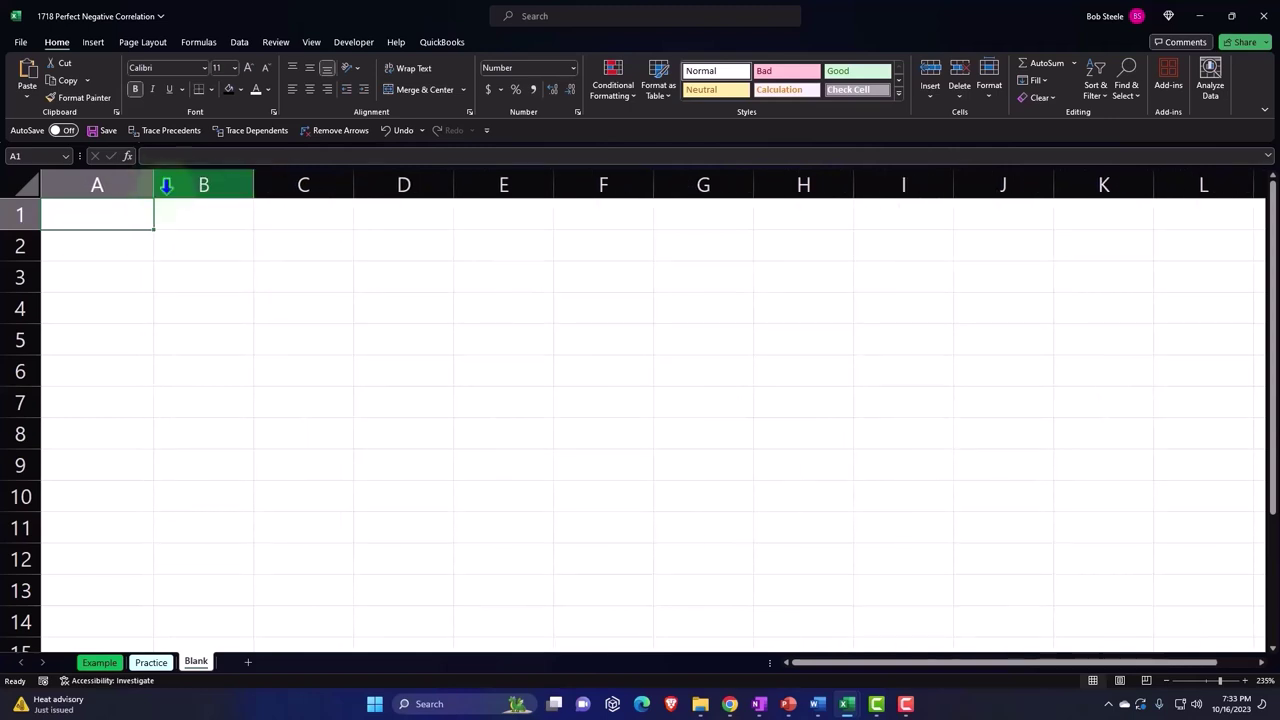
type("Di")
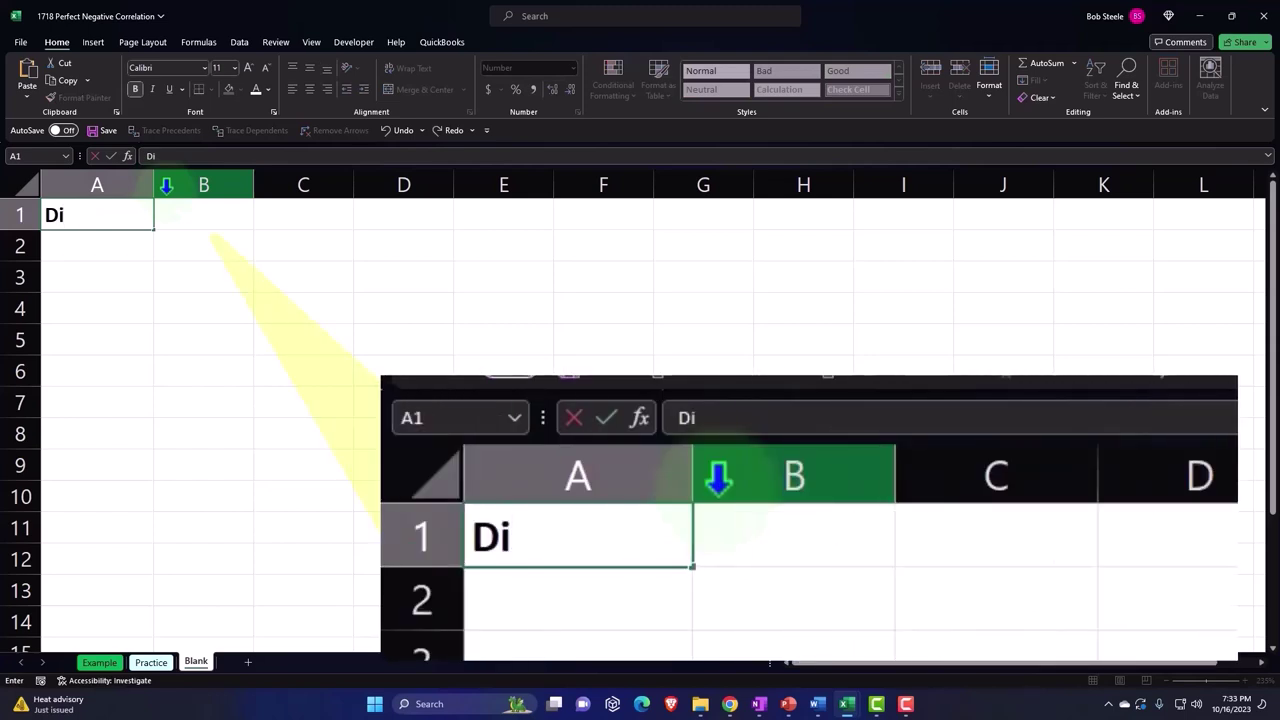
type("stance ")
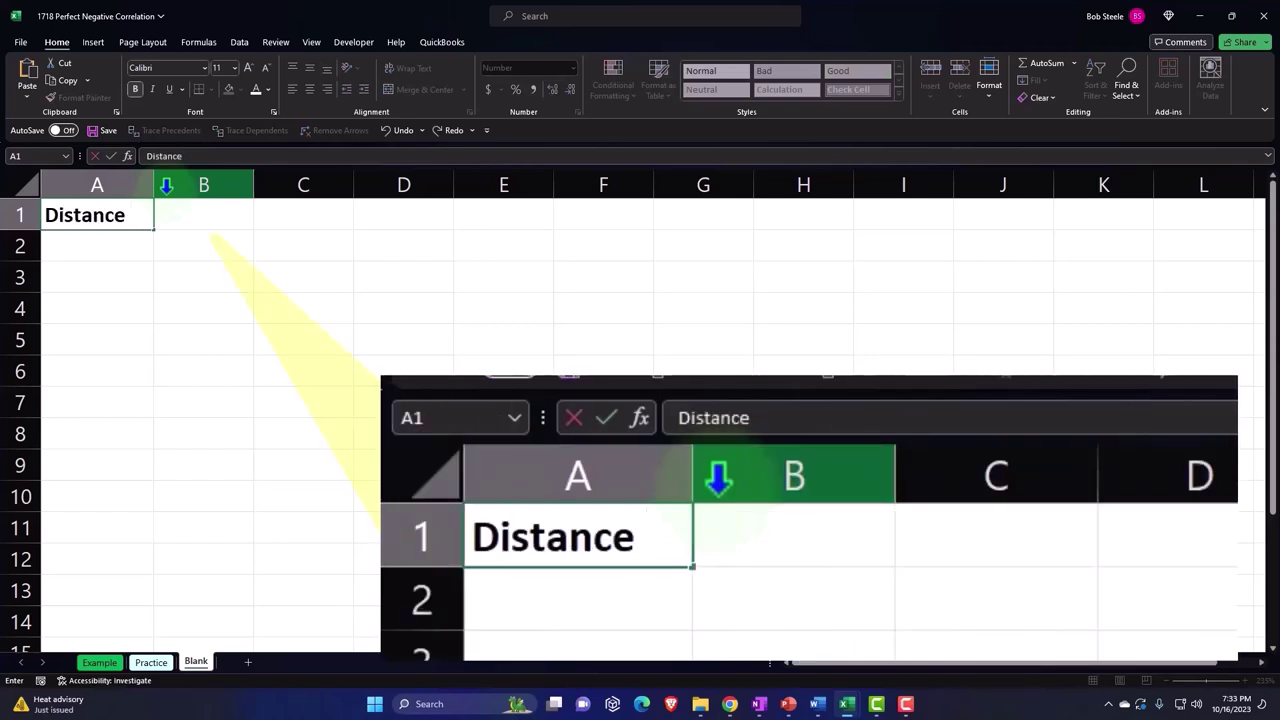
type("Travele")
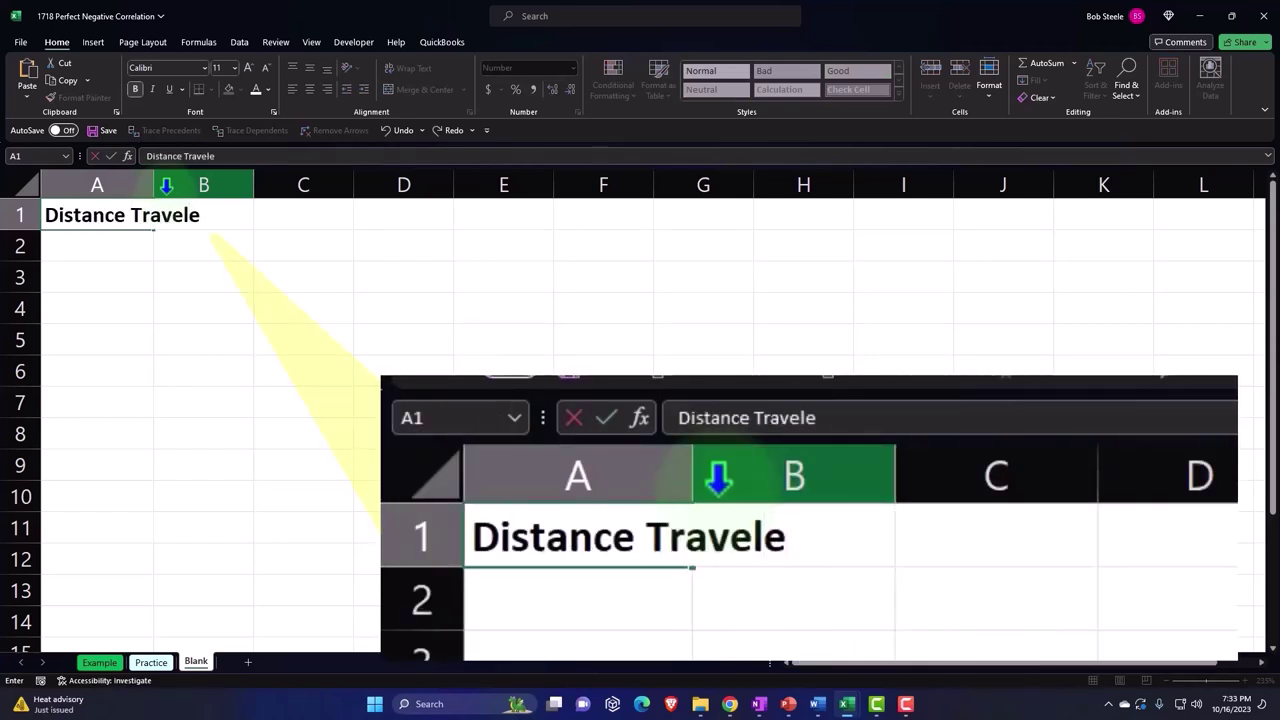
type("d")
key("Return")
key("Up")
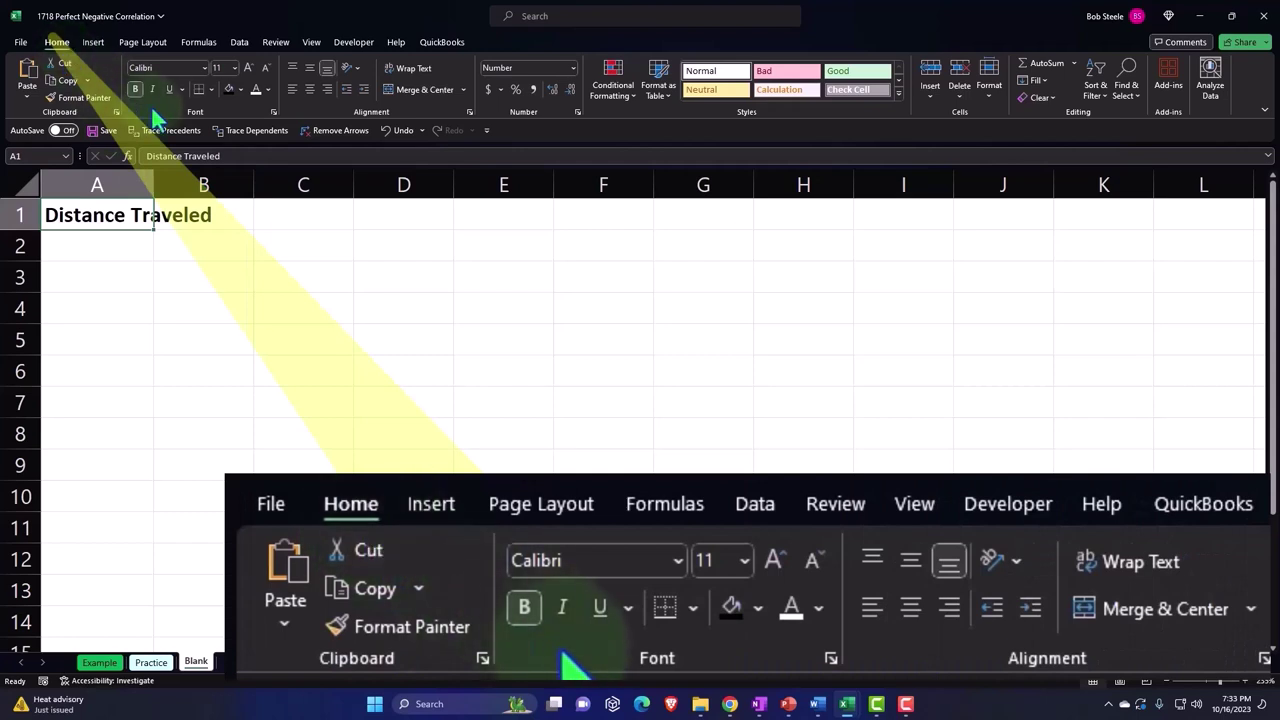
left_click(310, 89)
left_click(410, 70)
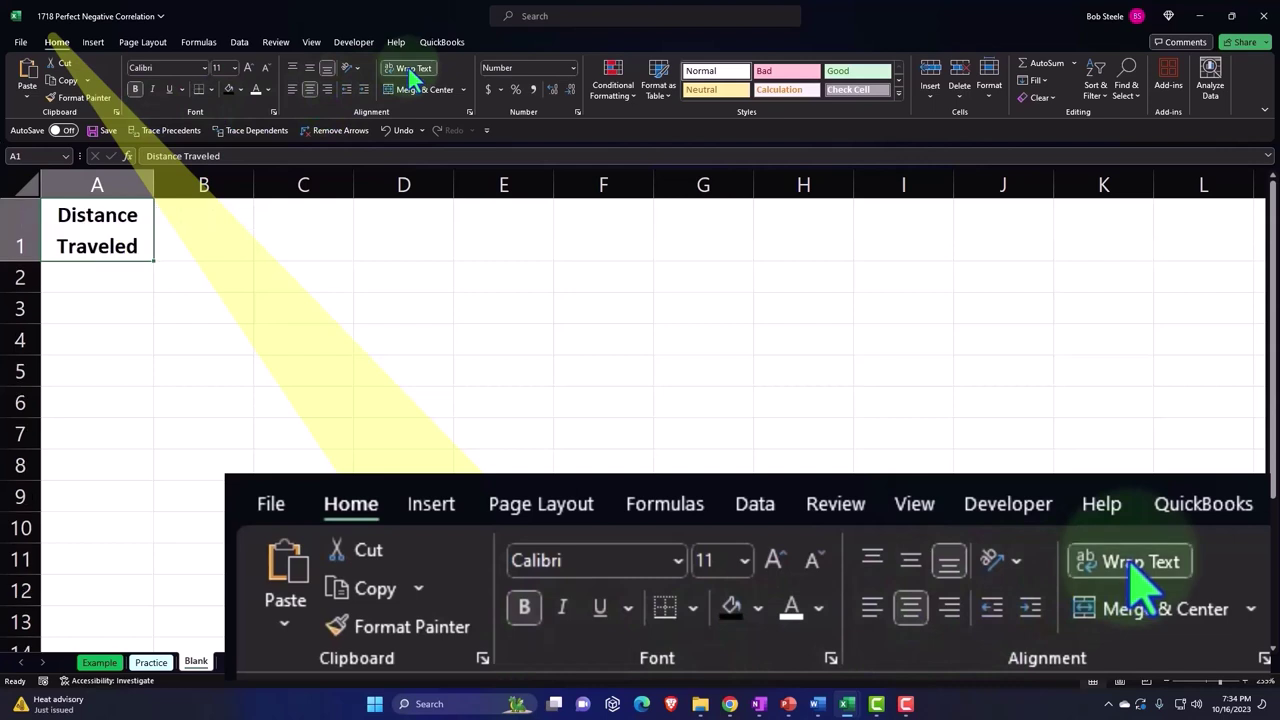
left_click(225, 89)
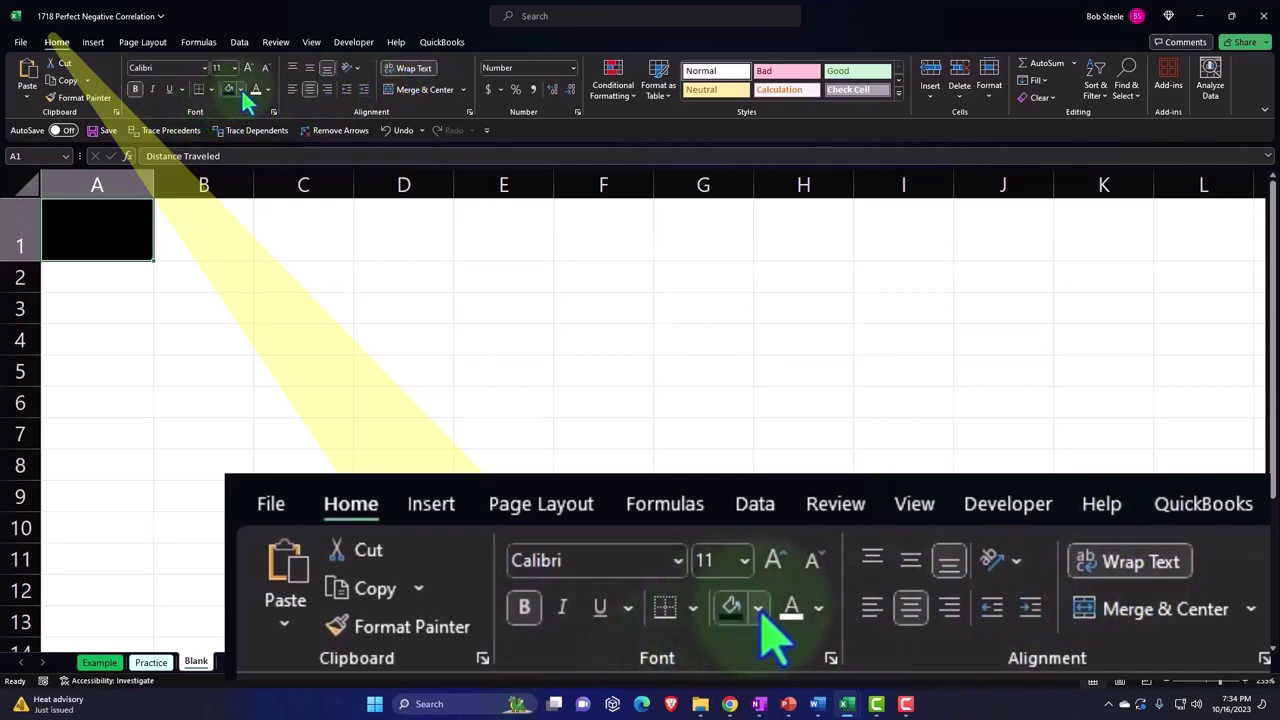
left_click(256, 90)
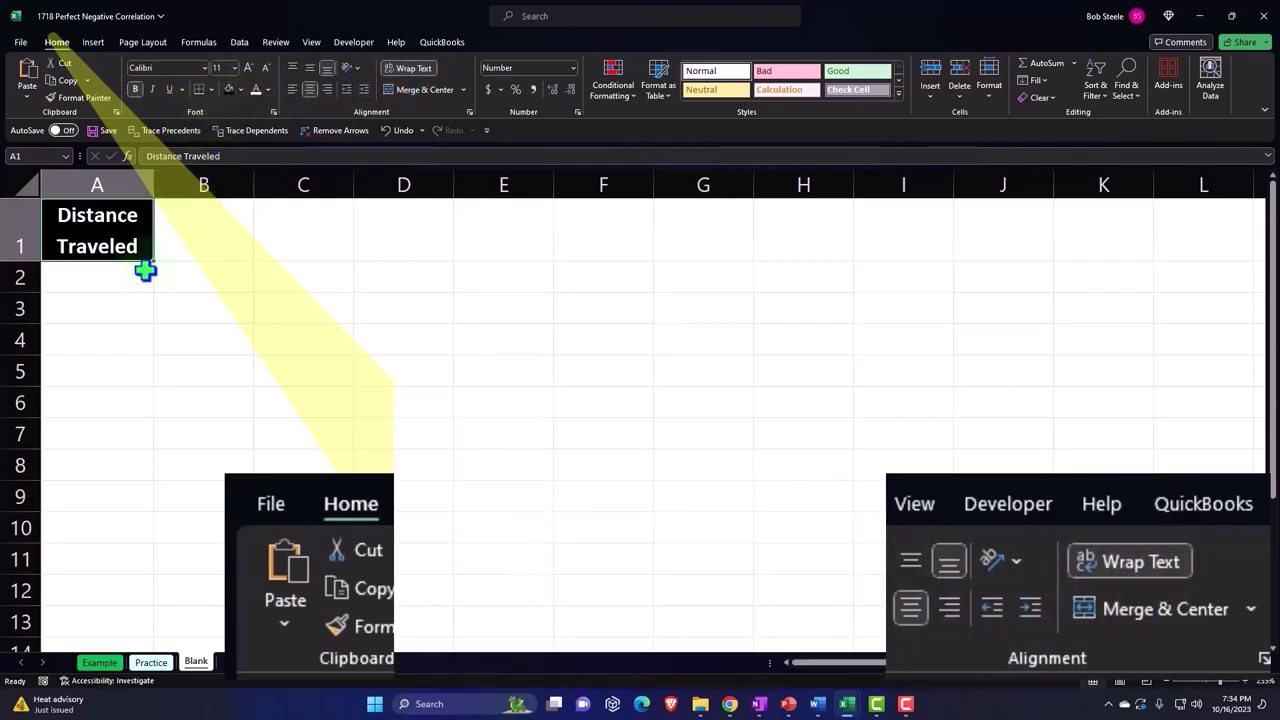
left_click(124, 279)
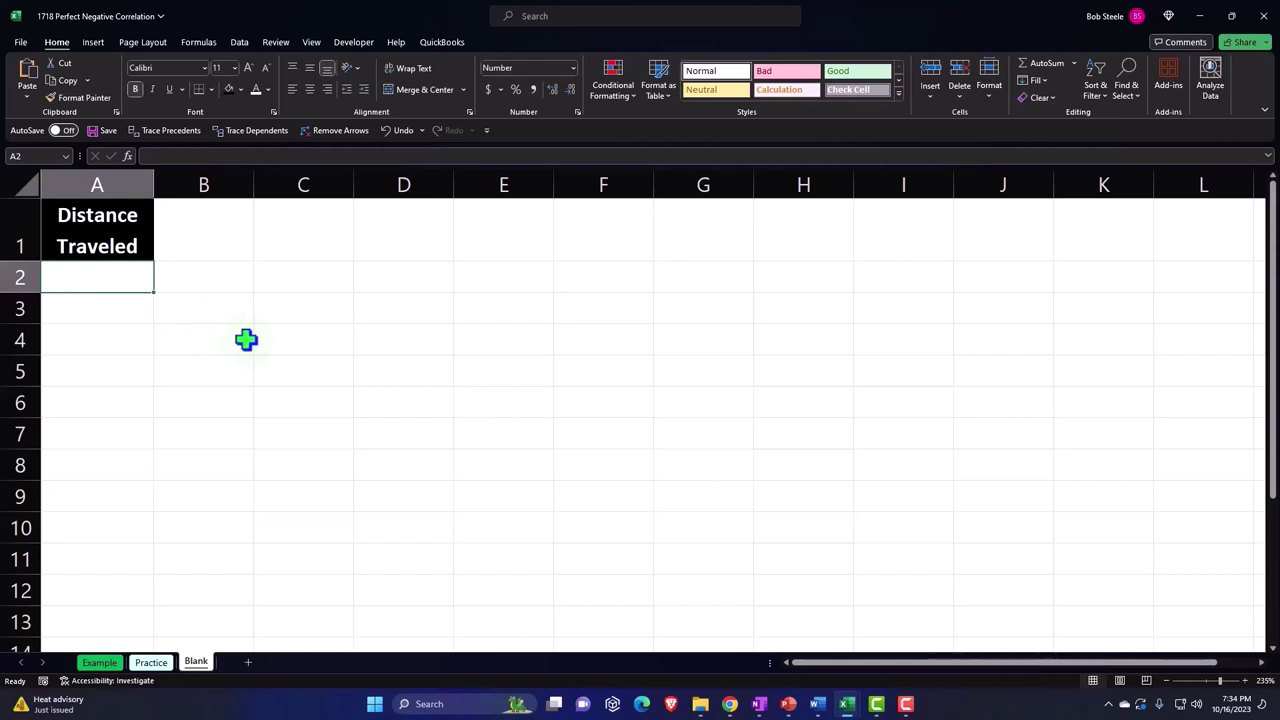
Step: Enter =RANDBETWEEN(0,100) in cell A2
type("=")
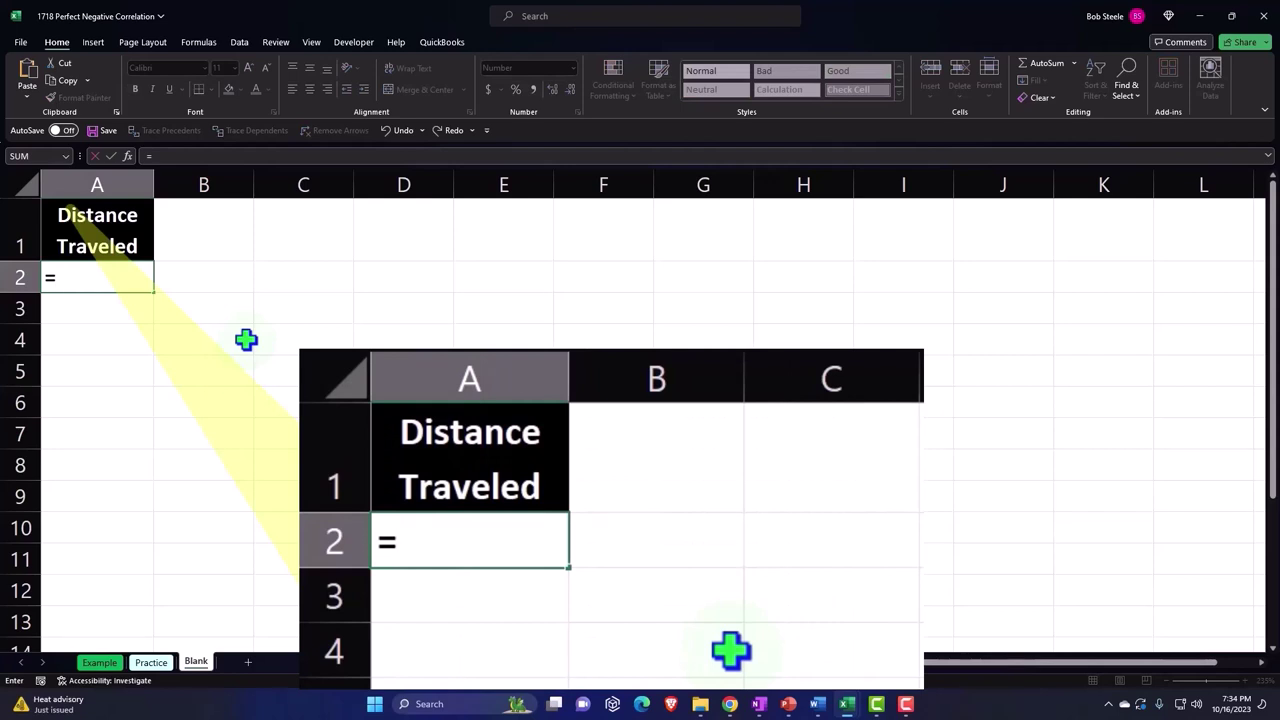
type("ra")
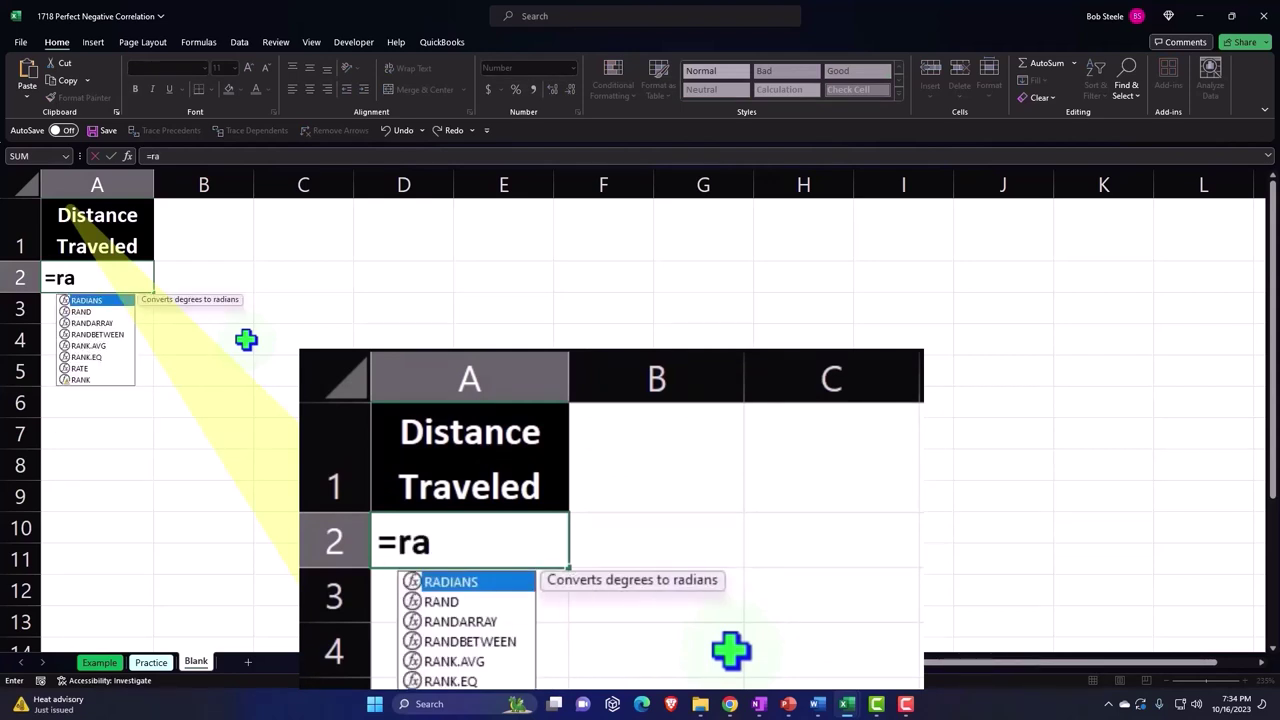
type("nbe")
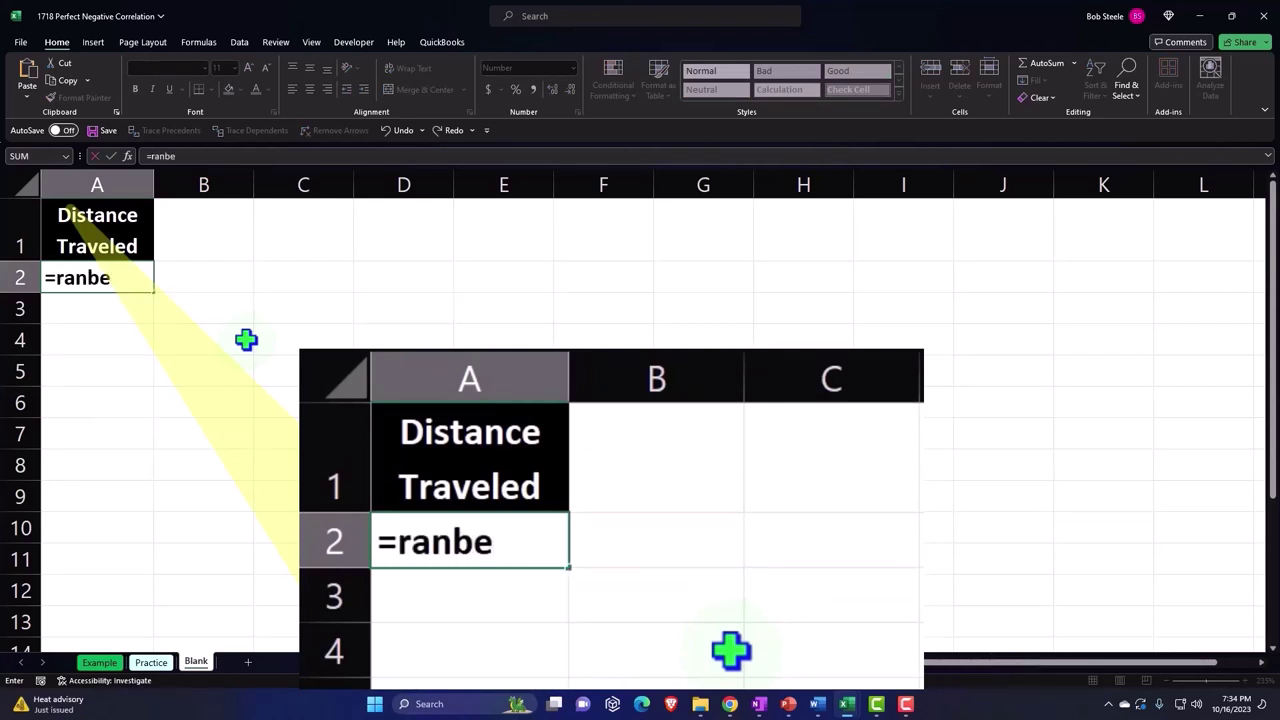
key("BackSpace")
key("BackSpace")
type("db")
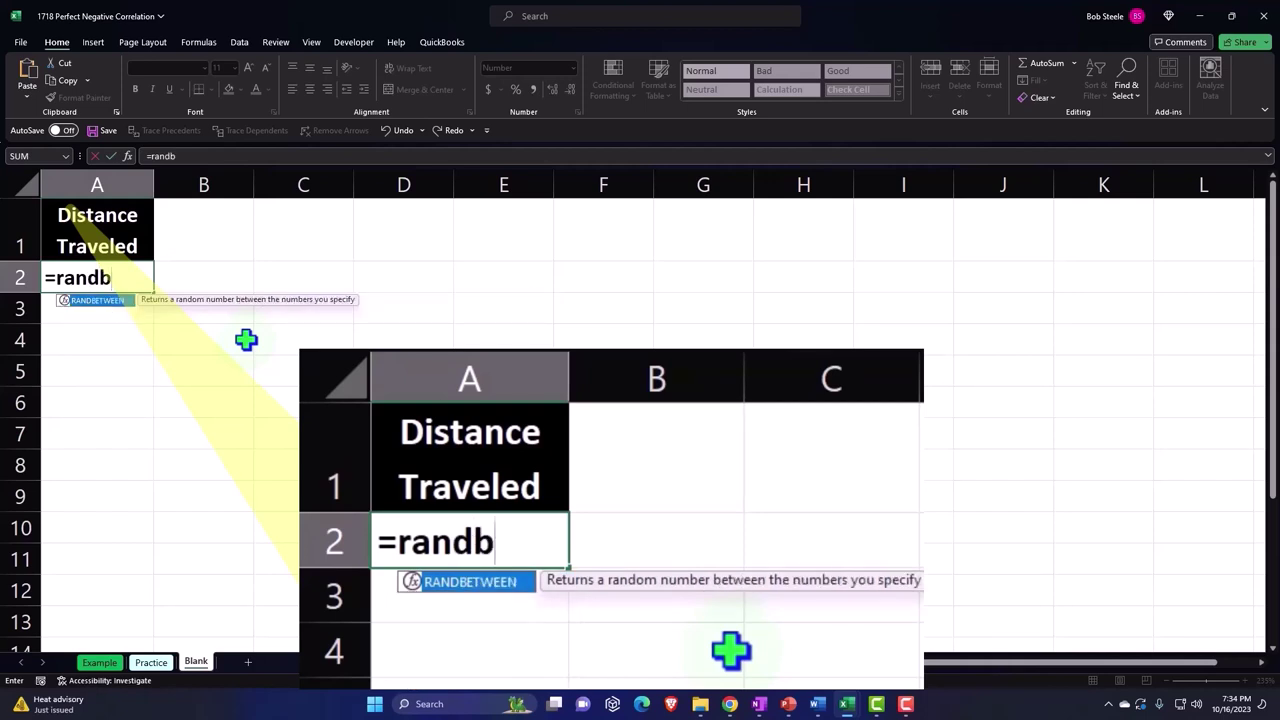
key("Tab")
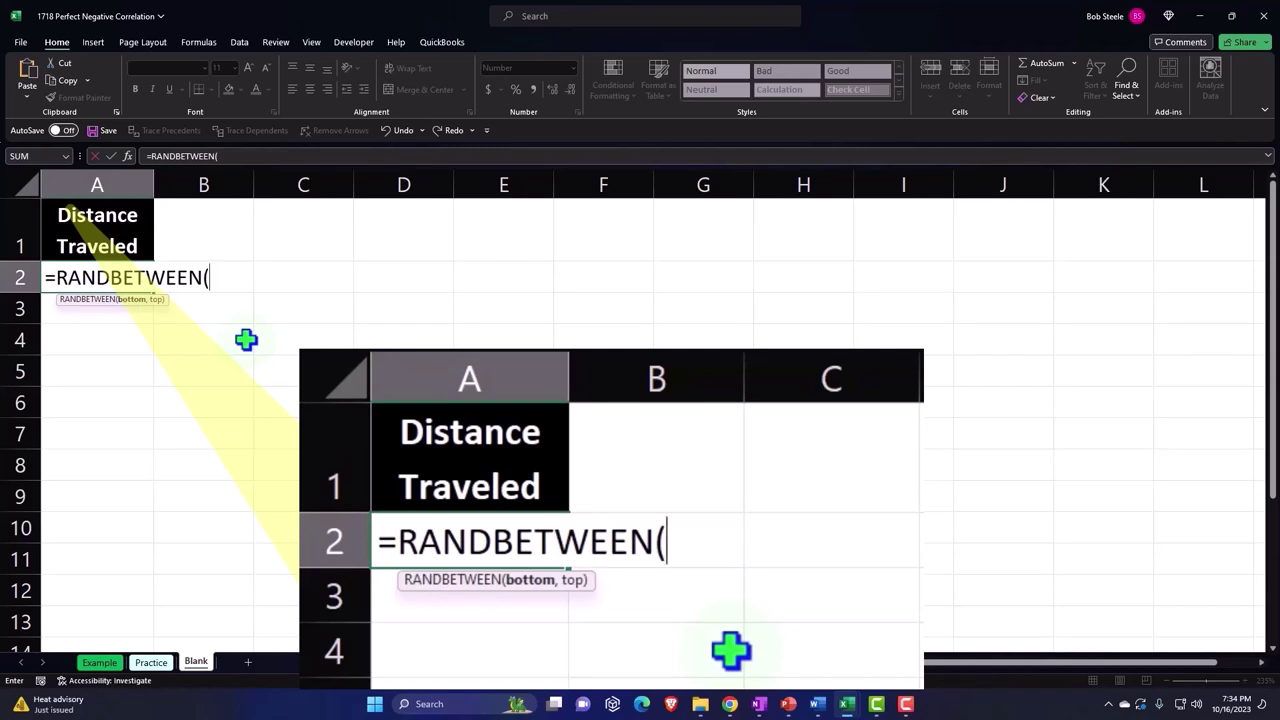
type("0,")
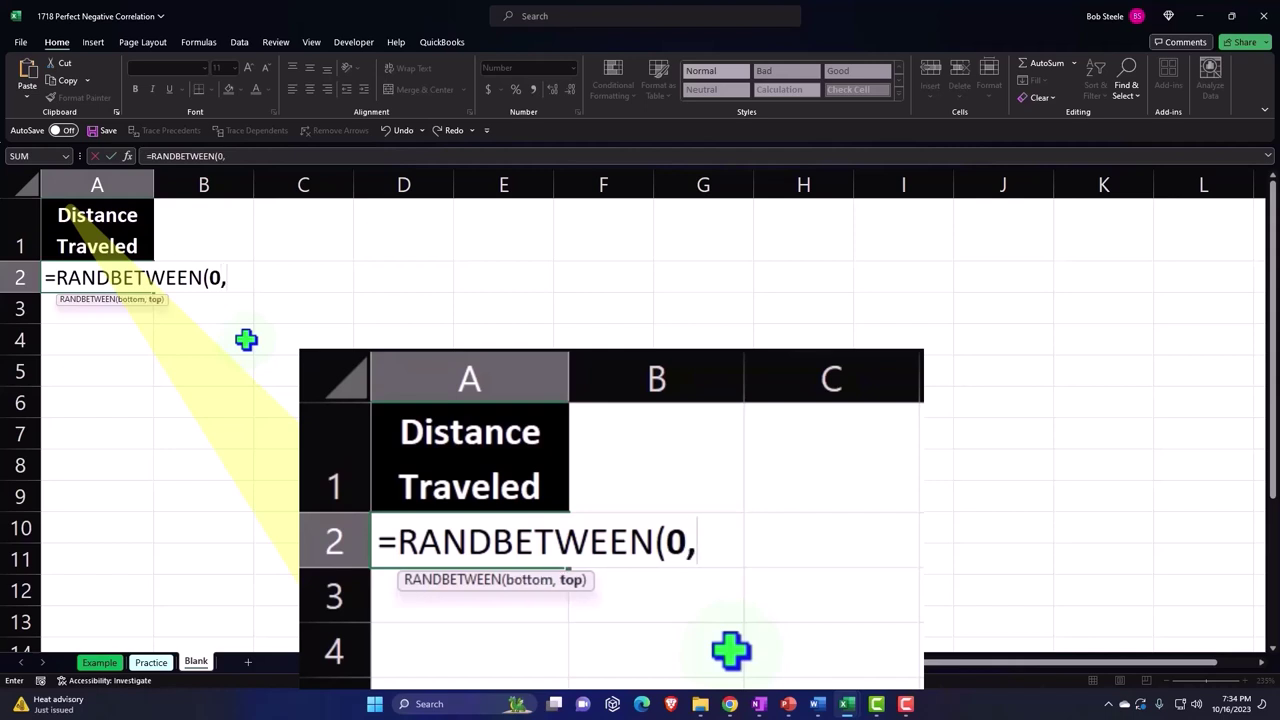
type("100")
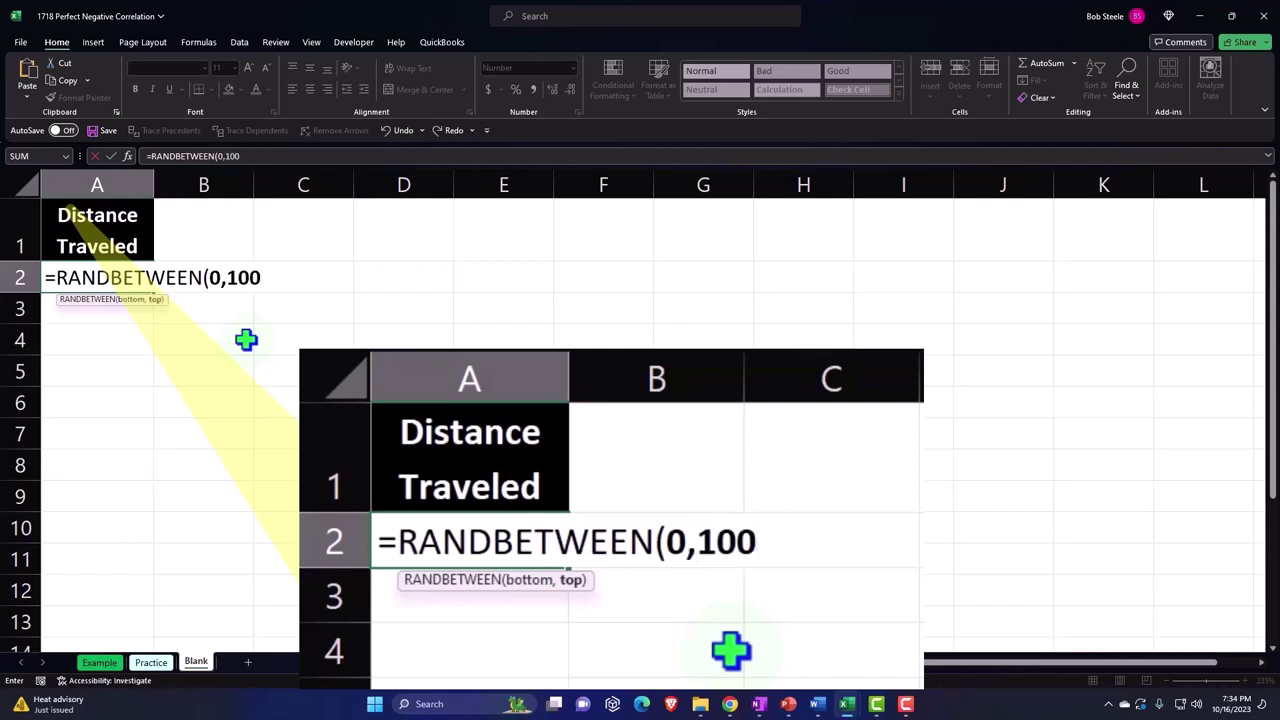
type(")")
key("Return")
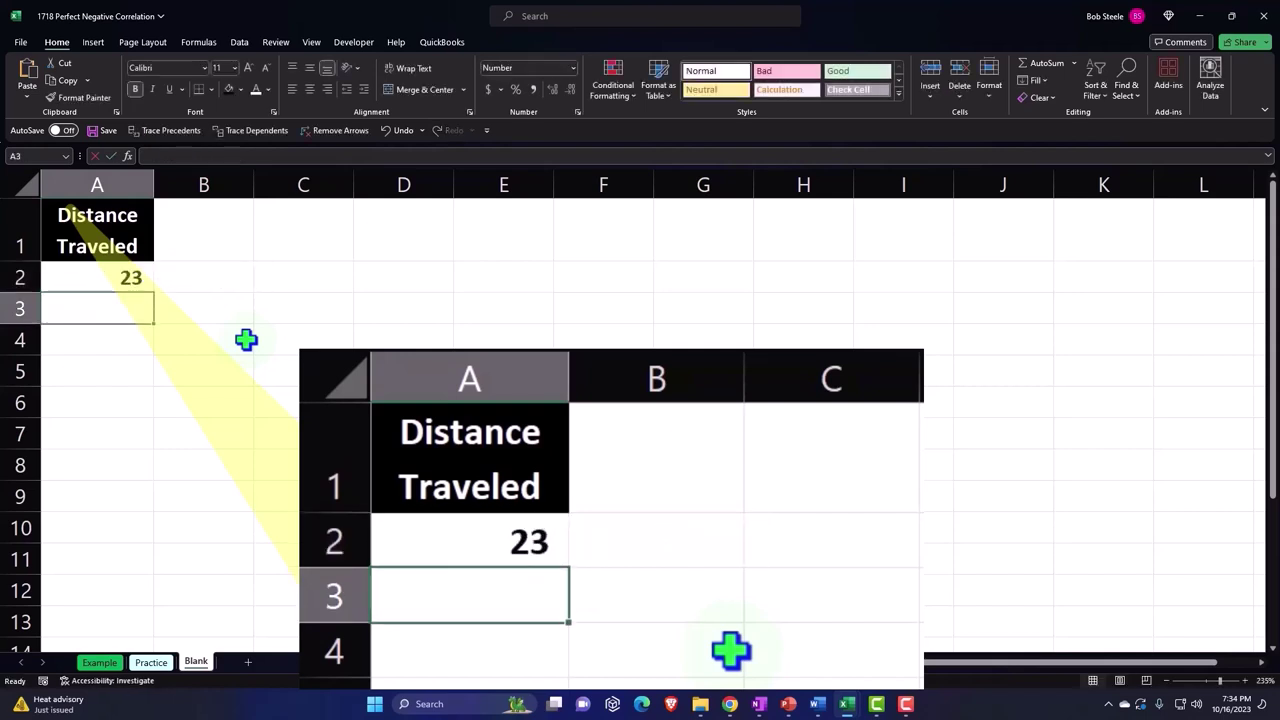
left_click(131, 277)
double_click(133, 280)
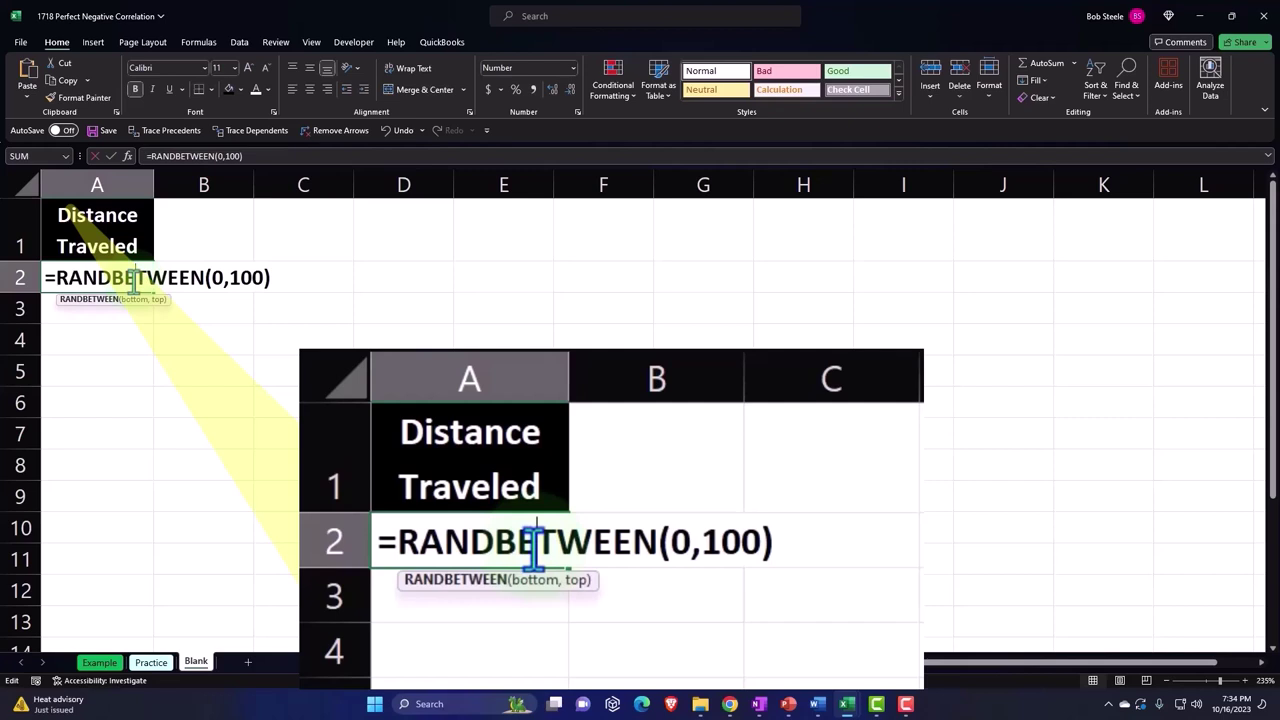
key("Return")
left_click(140, 280)
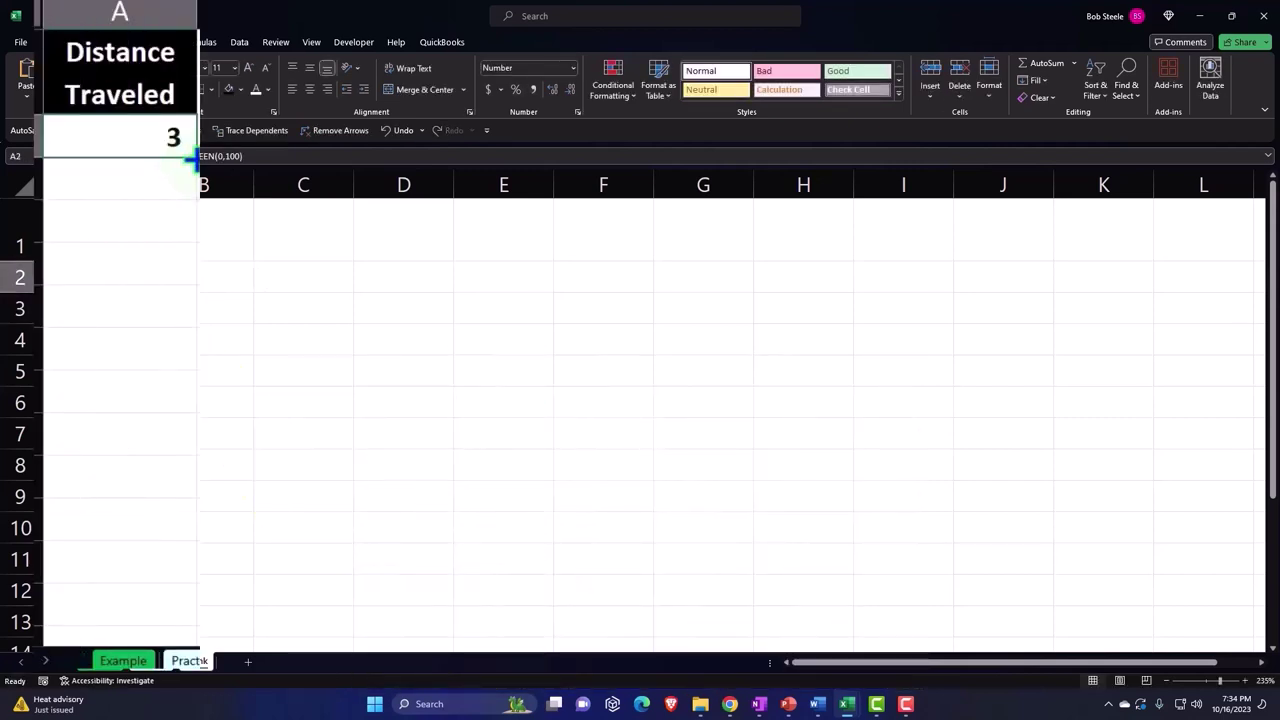
Step: Fill the A2 formula down column A to about row 206 and regenerate the values
left_click_drag(192, 160, 105, 242)
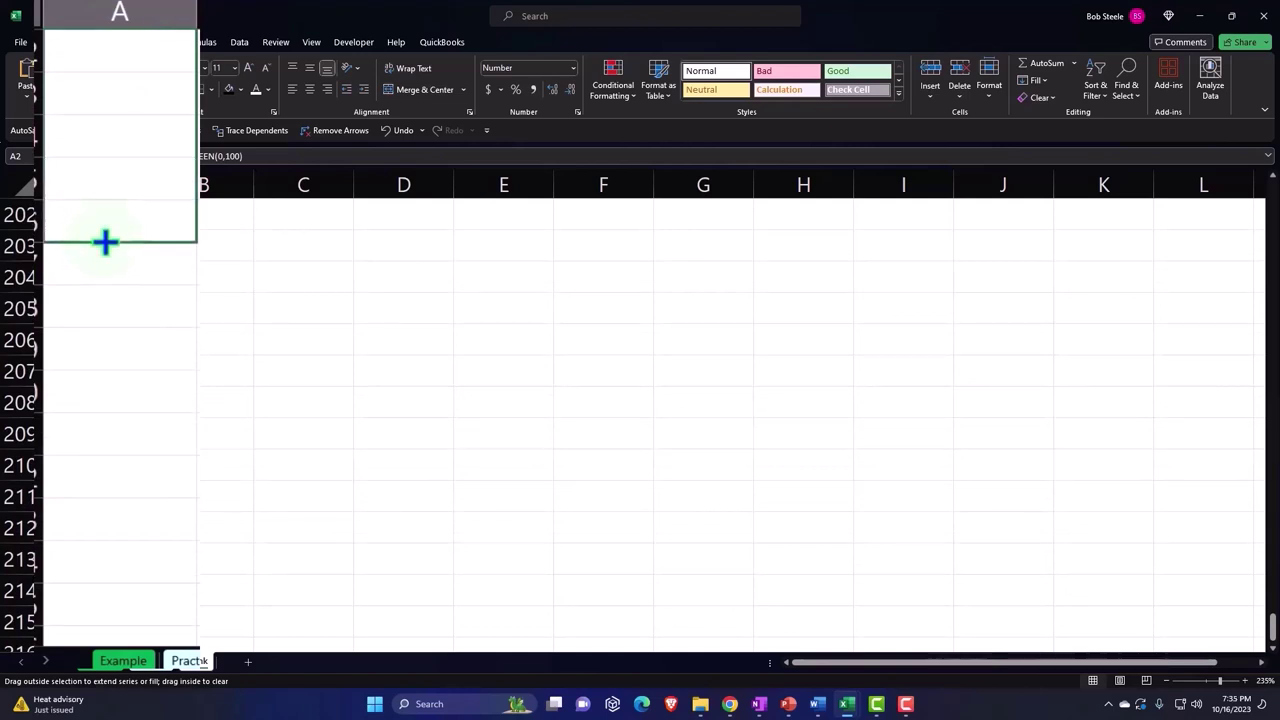
left_click_drag(105, 242, 108, 240)
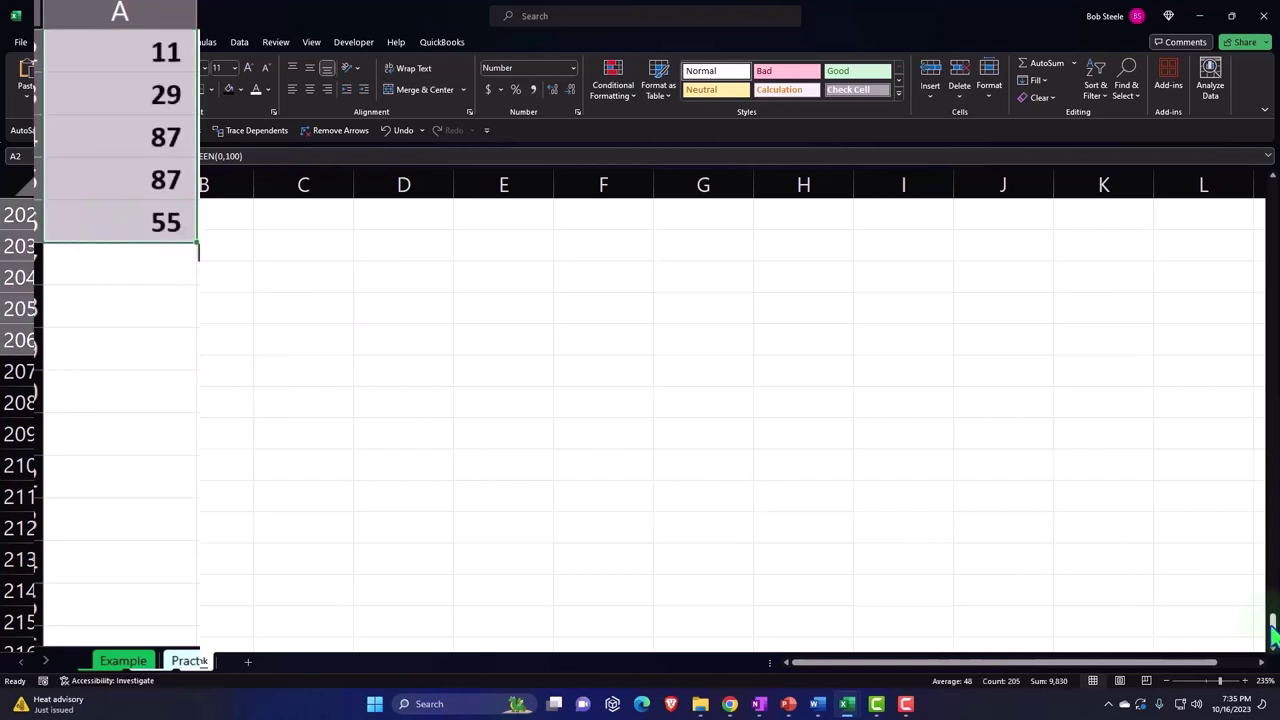
left_click_drag(1271, 626, 1232, 130)
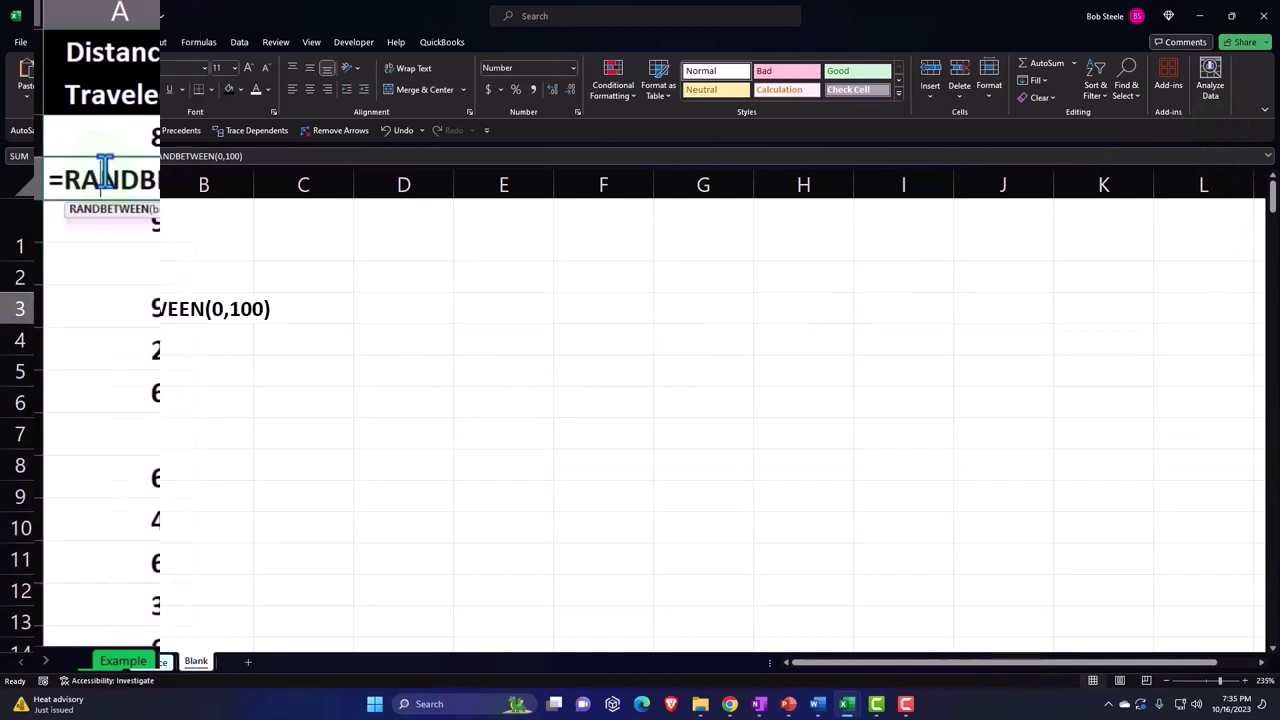
key("Return")
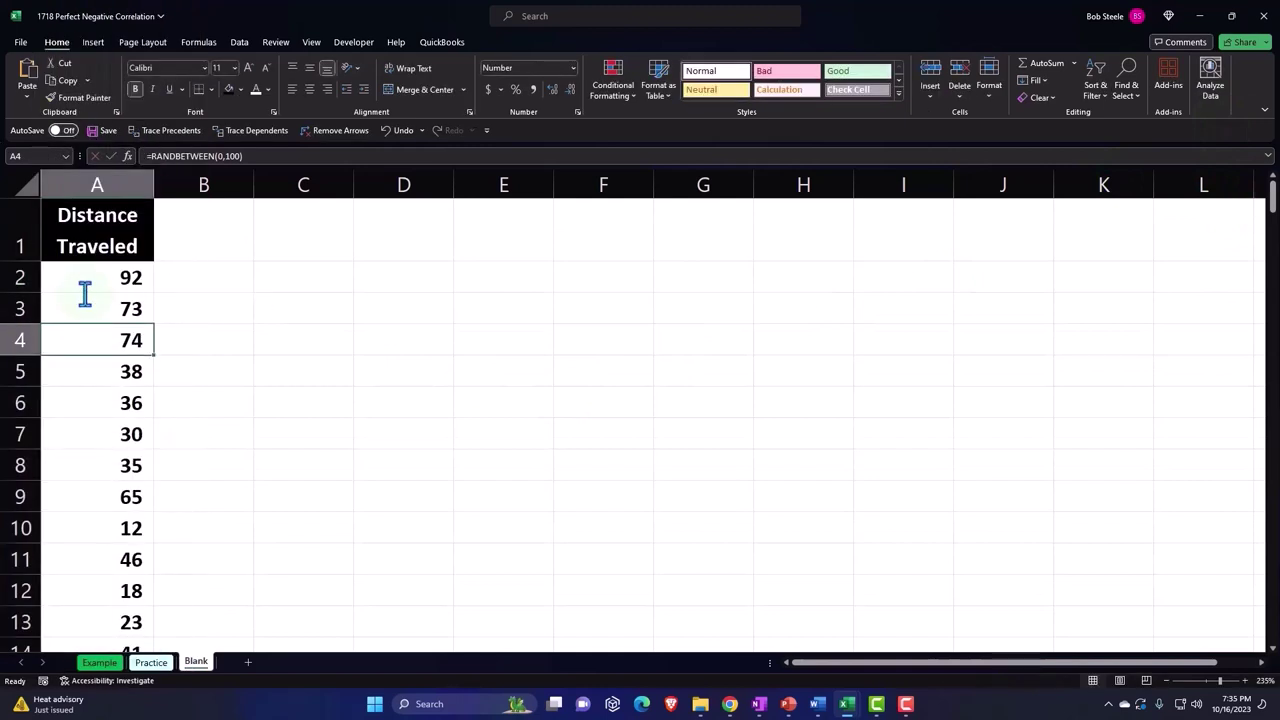
double_click(87, 368)
key("Return")
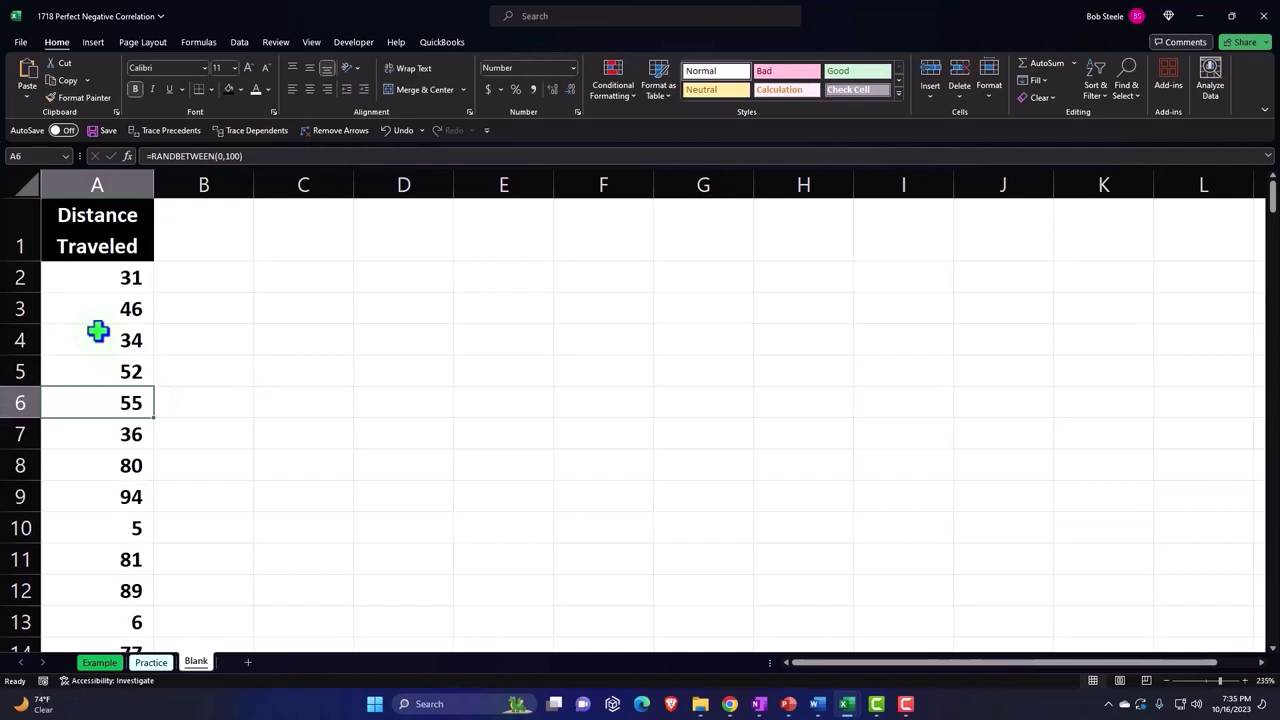
Step: Copy column A and paste it as values only into column C
left_click(104, 184)
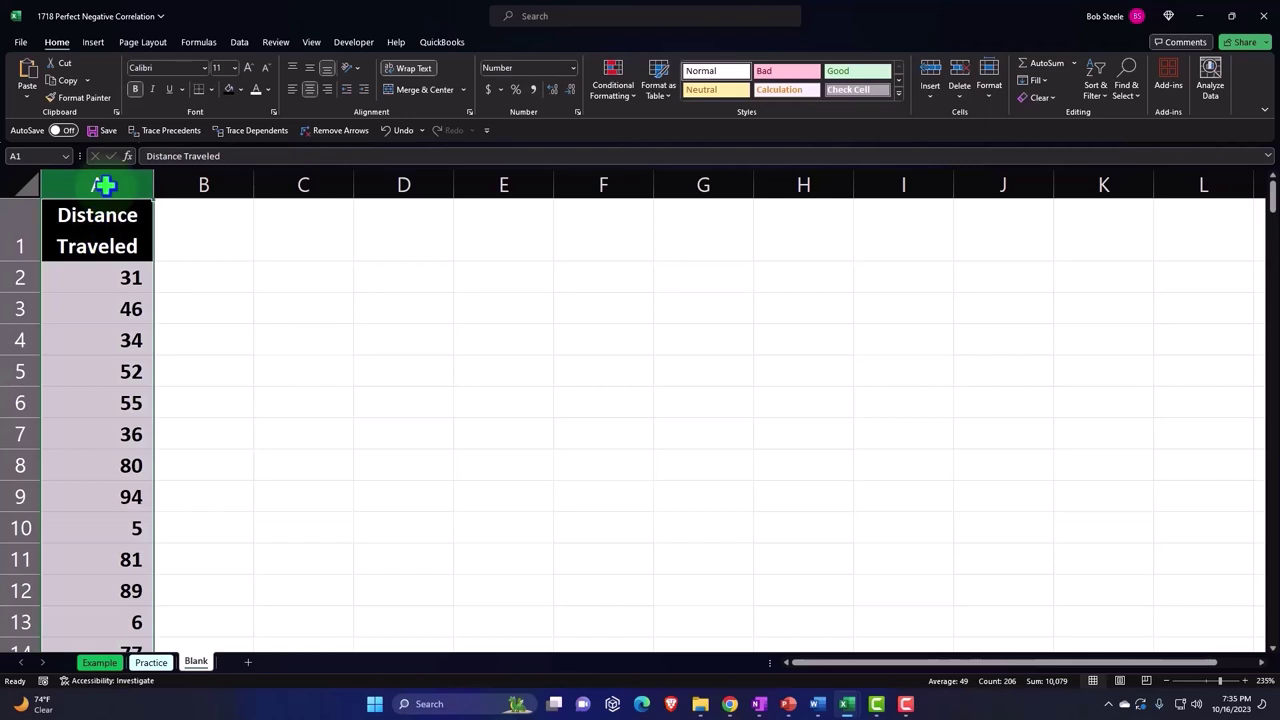
key("ctrl+c")
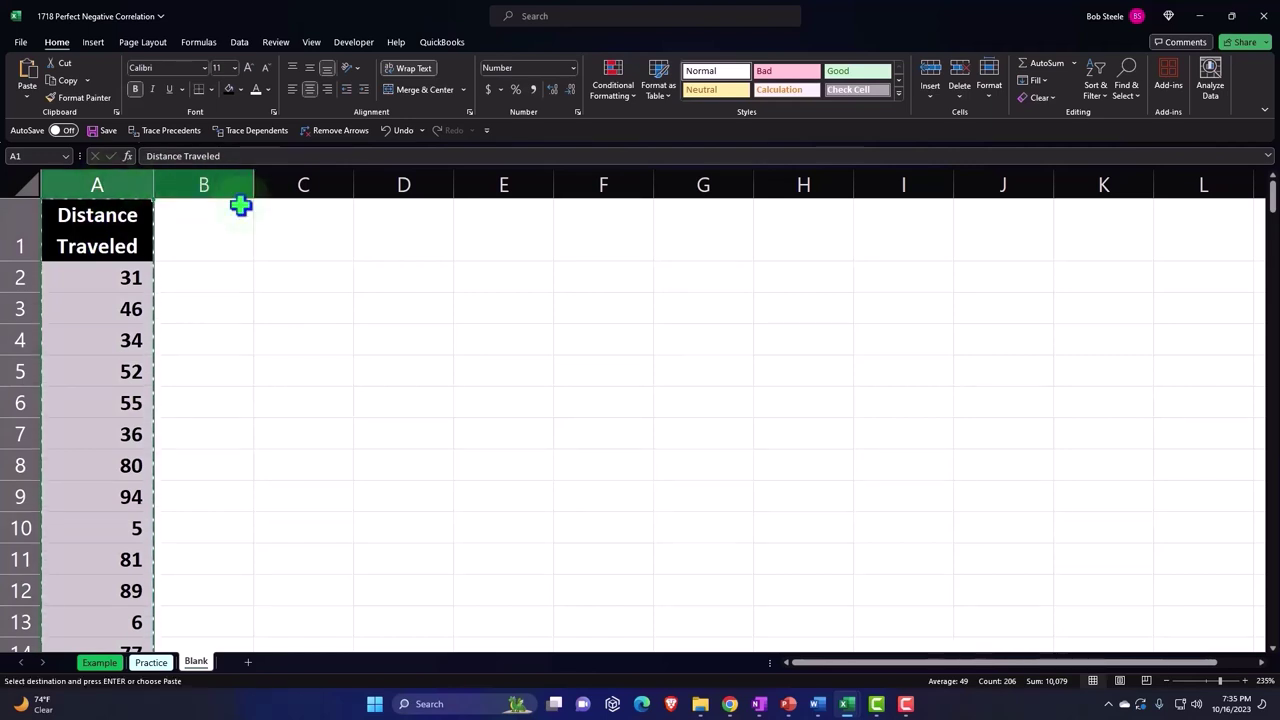
left_click(300, 221)
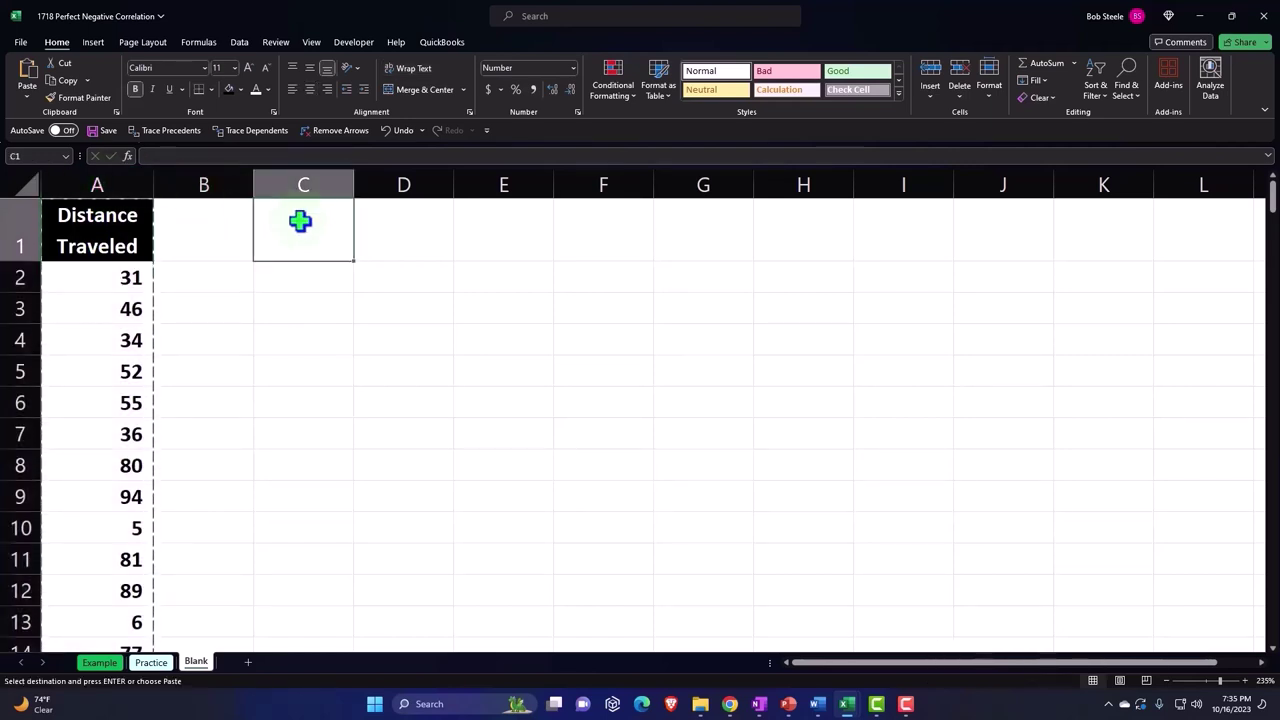
right_click(300, 221)
left_click(352, 312)
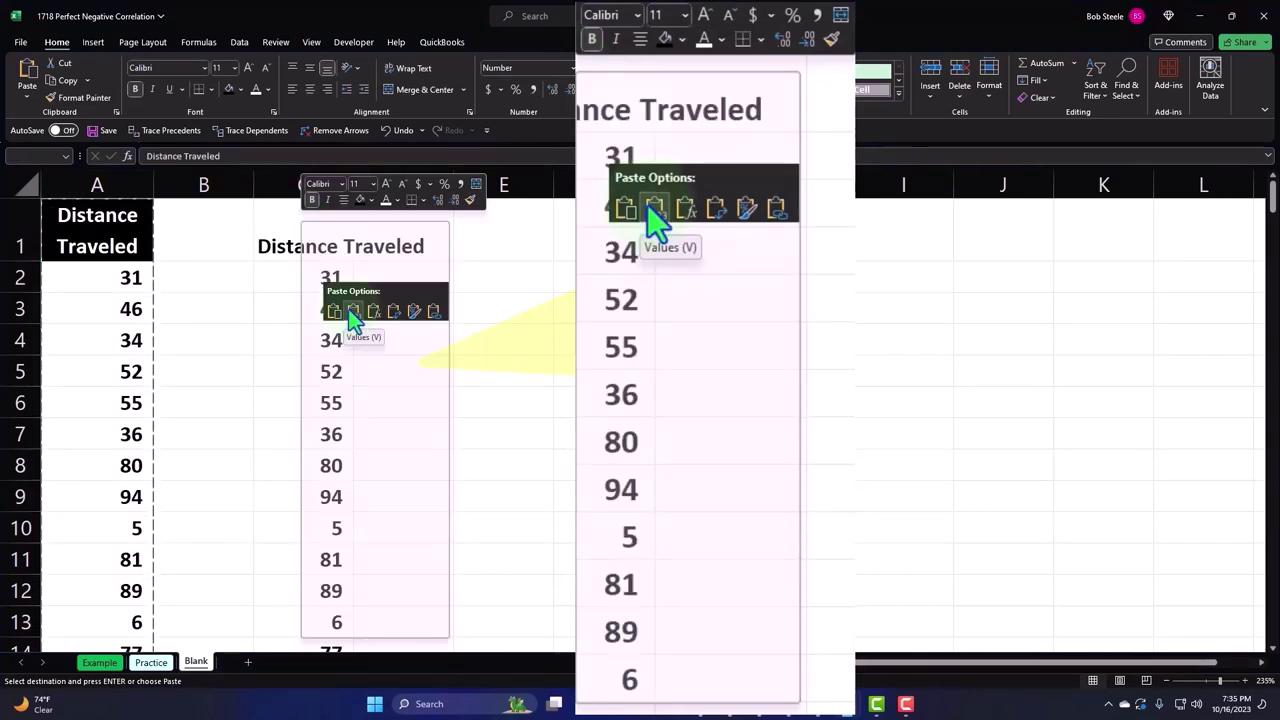
left_click(353, 312)
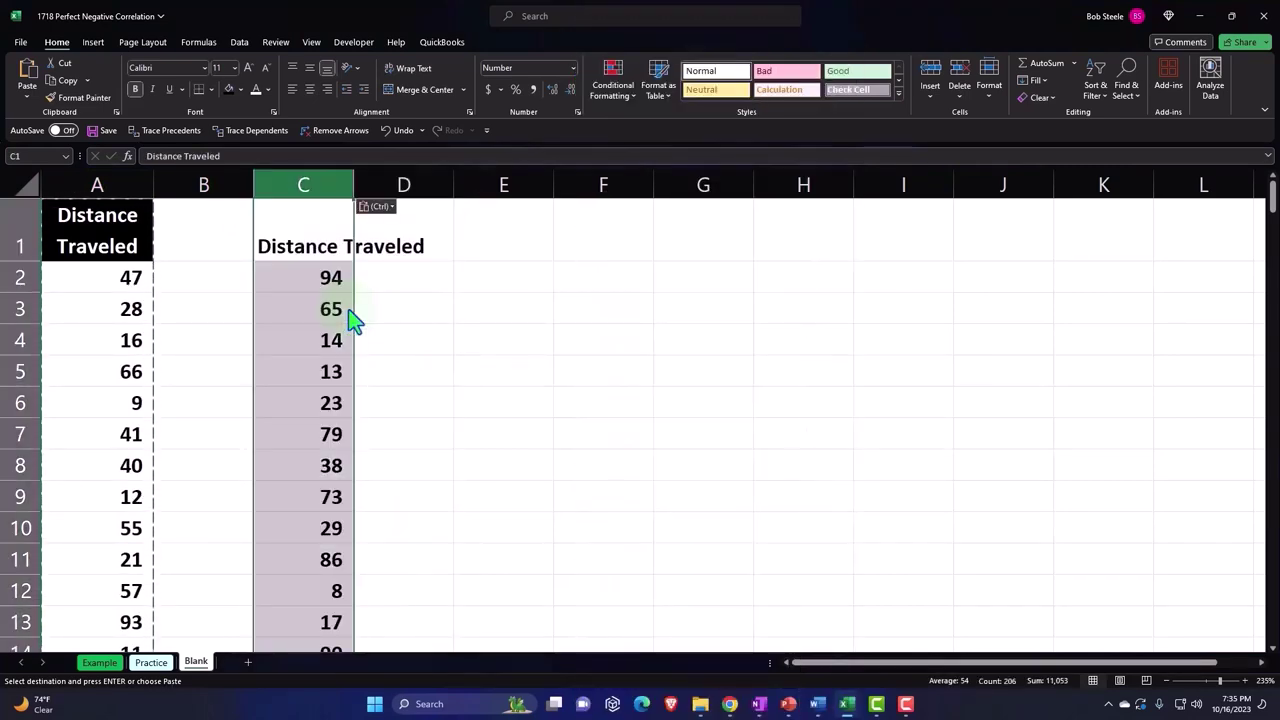
Step: Copy A1's header formatting to C1 with Format Painter and narrow columns B and C
left_click(307, 244)
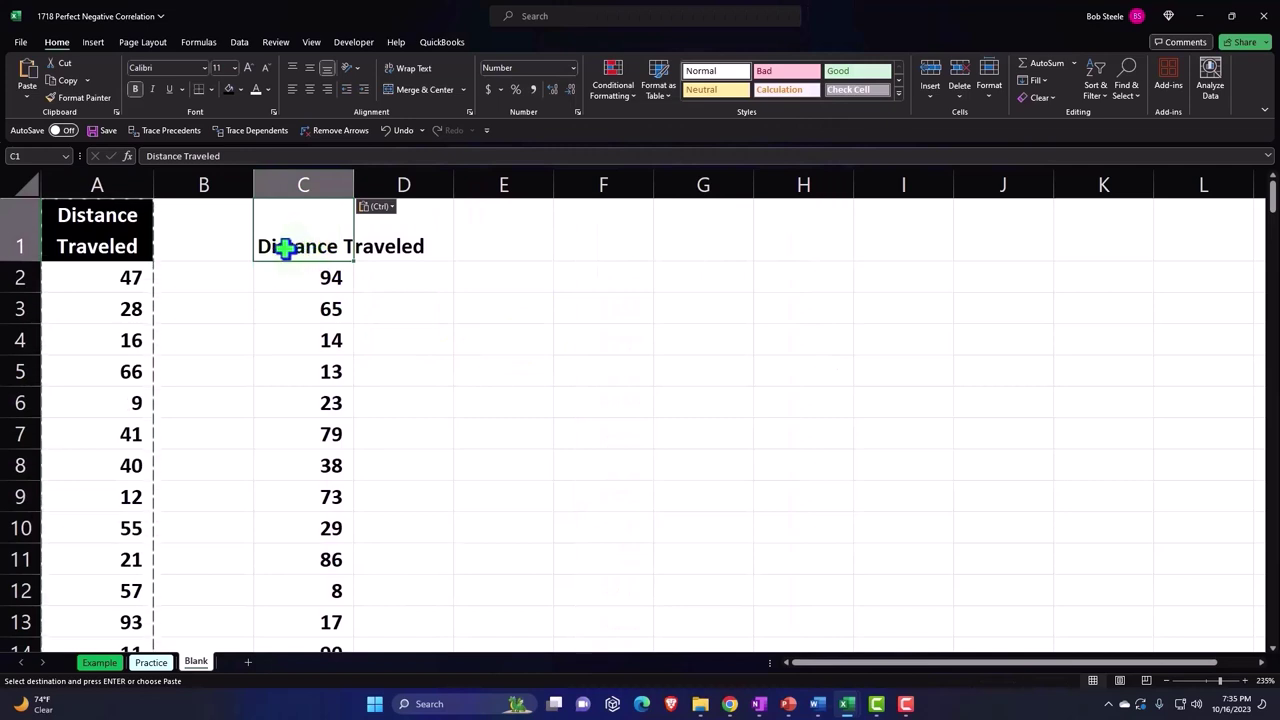
left_click(129, 243)
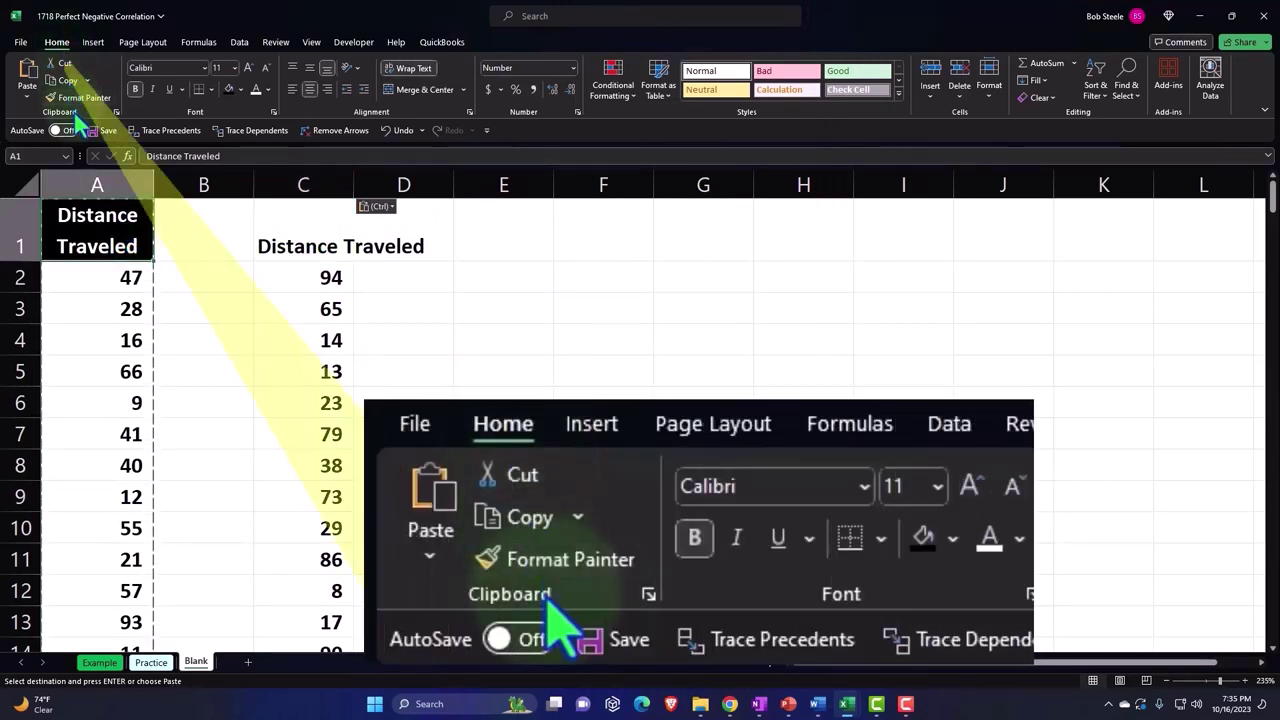
left_click(79, 97)
left_click(316, 229)
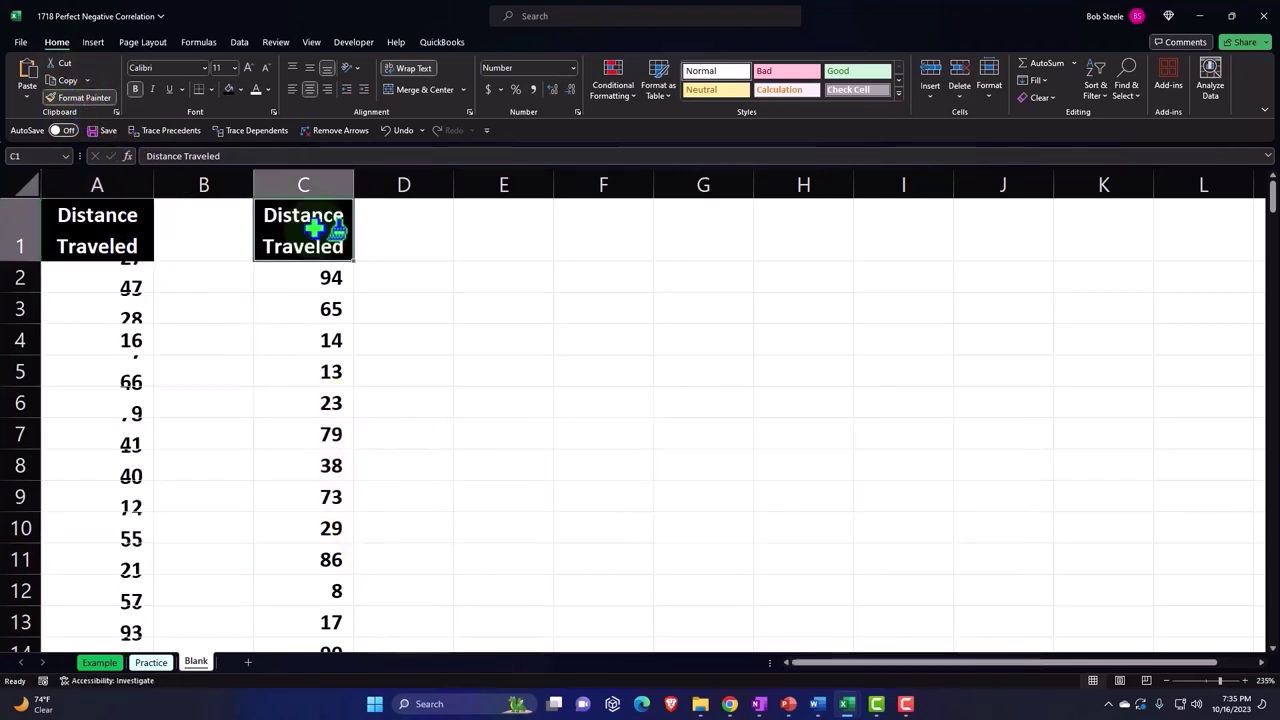
left_click_drag(253, 184, 176, 185)
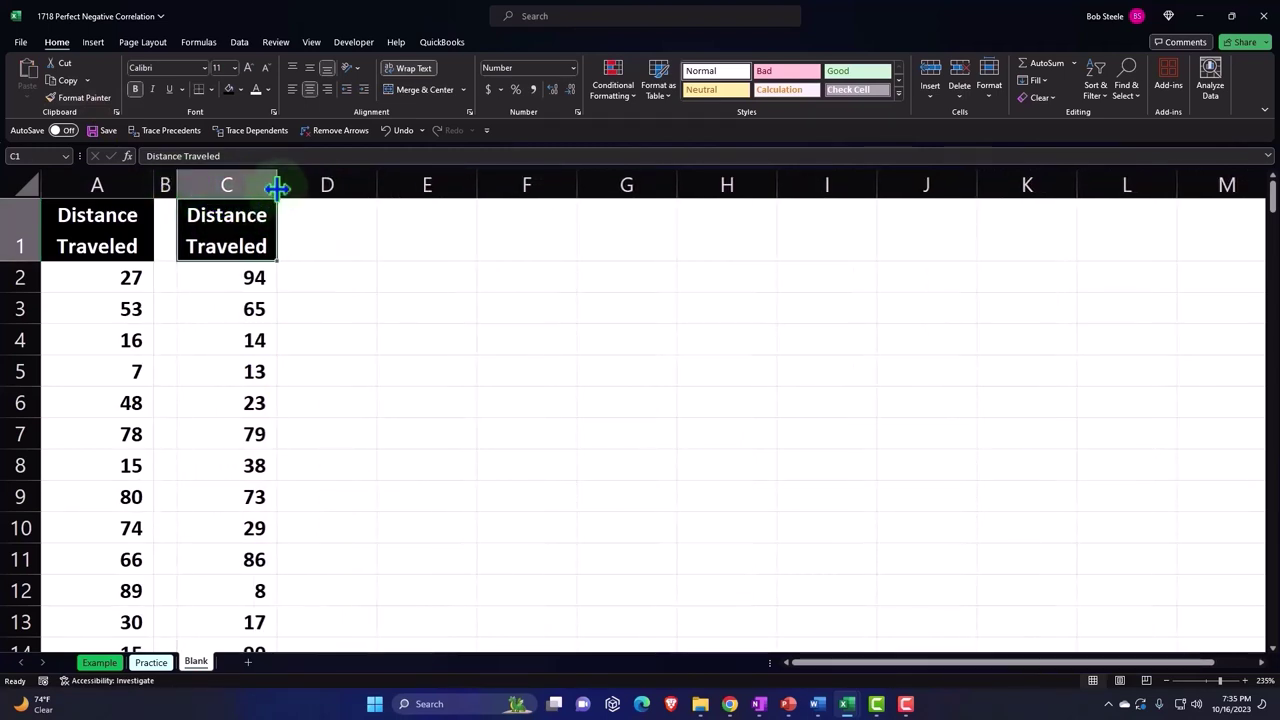
left_click_drag(277, 187, 272, 184)
left_click(331, 257)
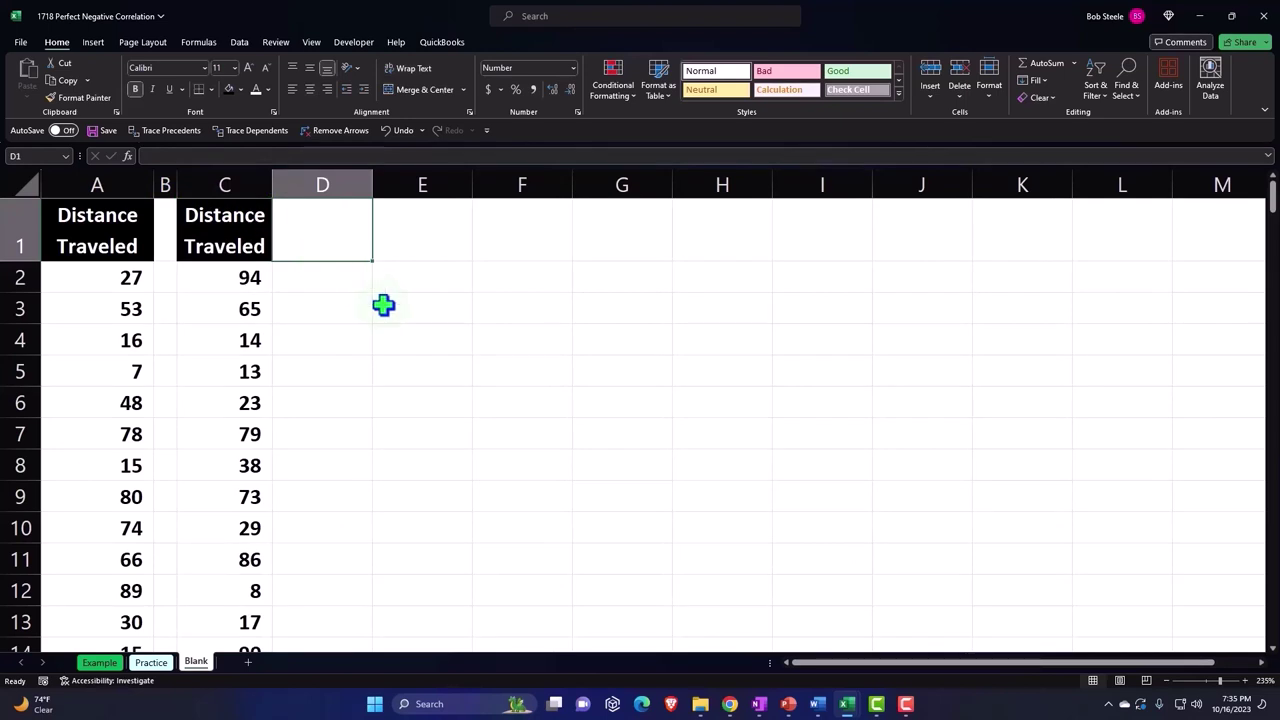
Step: Add a 'Distance Remaining' header in D1 styled like C1 and autofit column D
type("Dis")
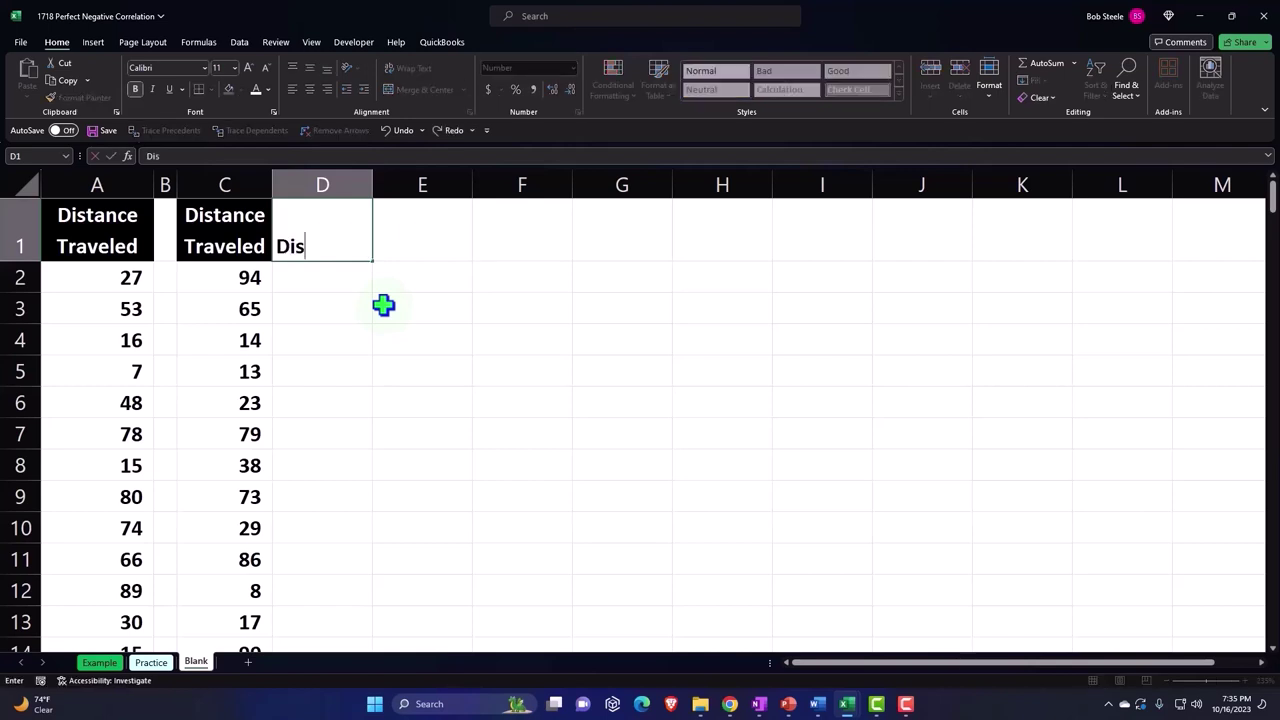
type("tance Rema")
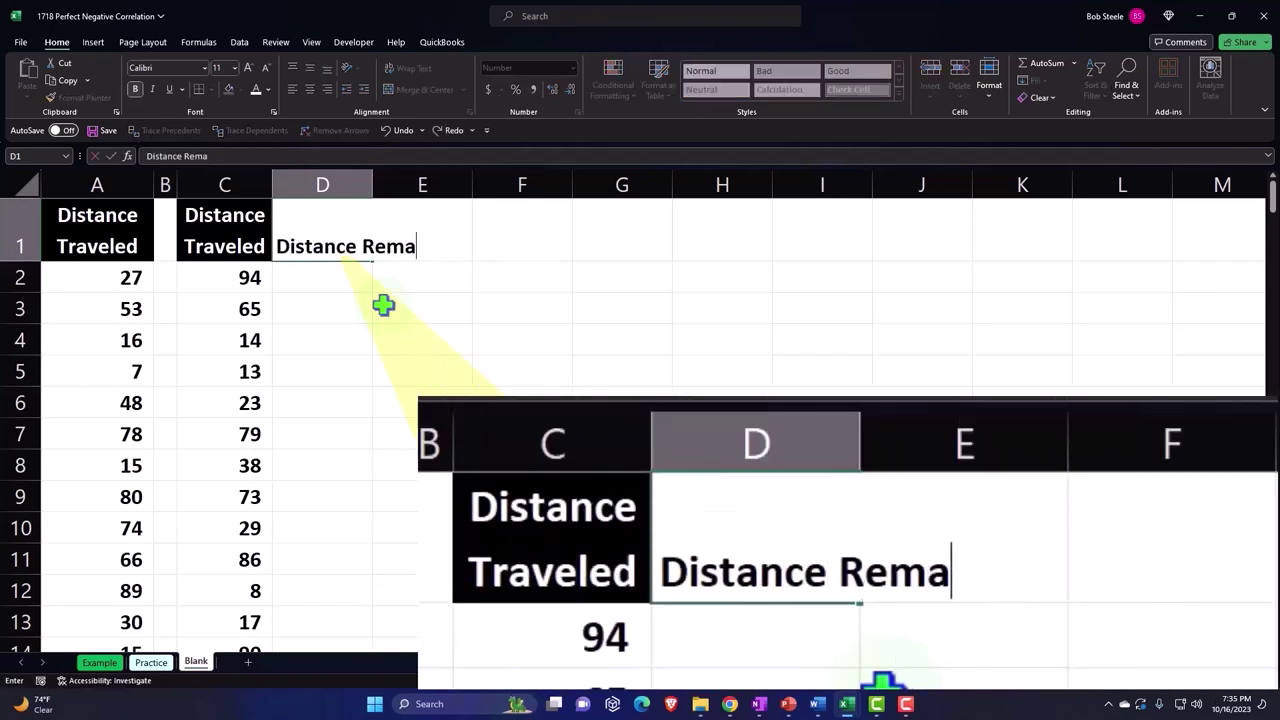
type("ining")
key("Return")
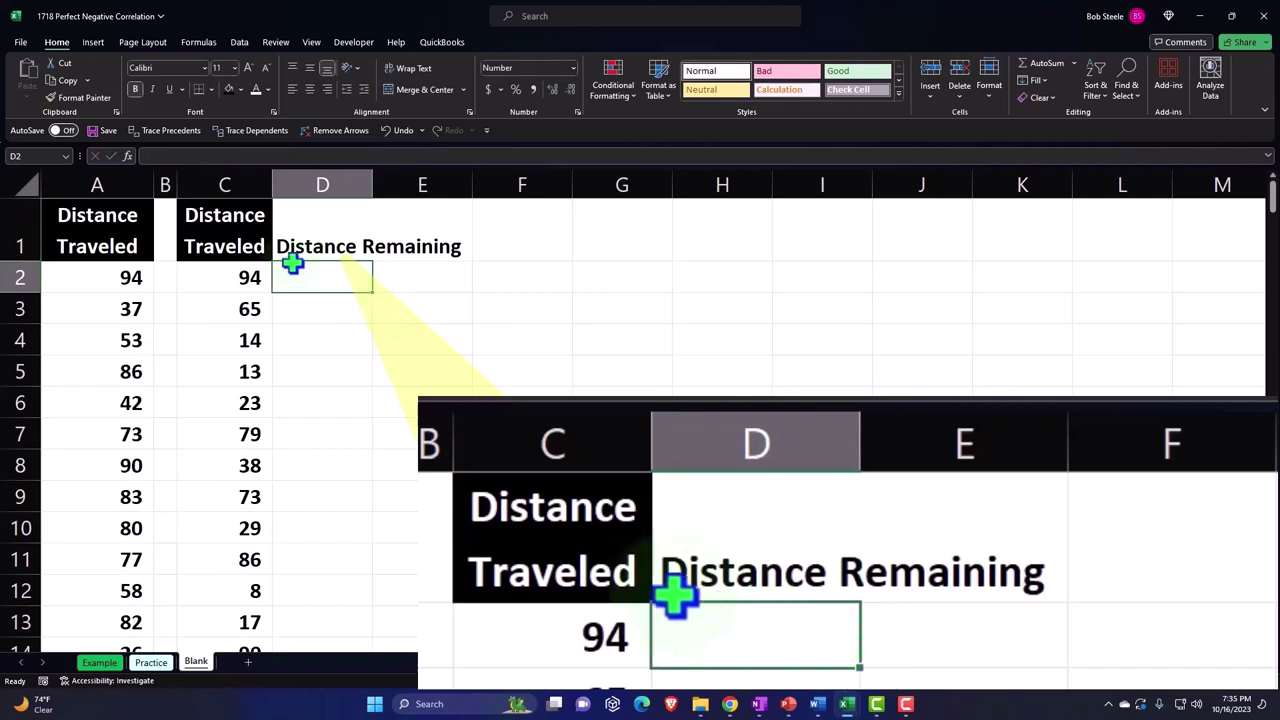
left_click(244, 234)
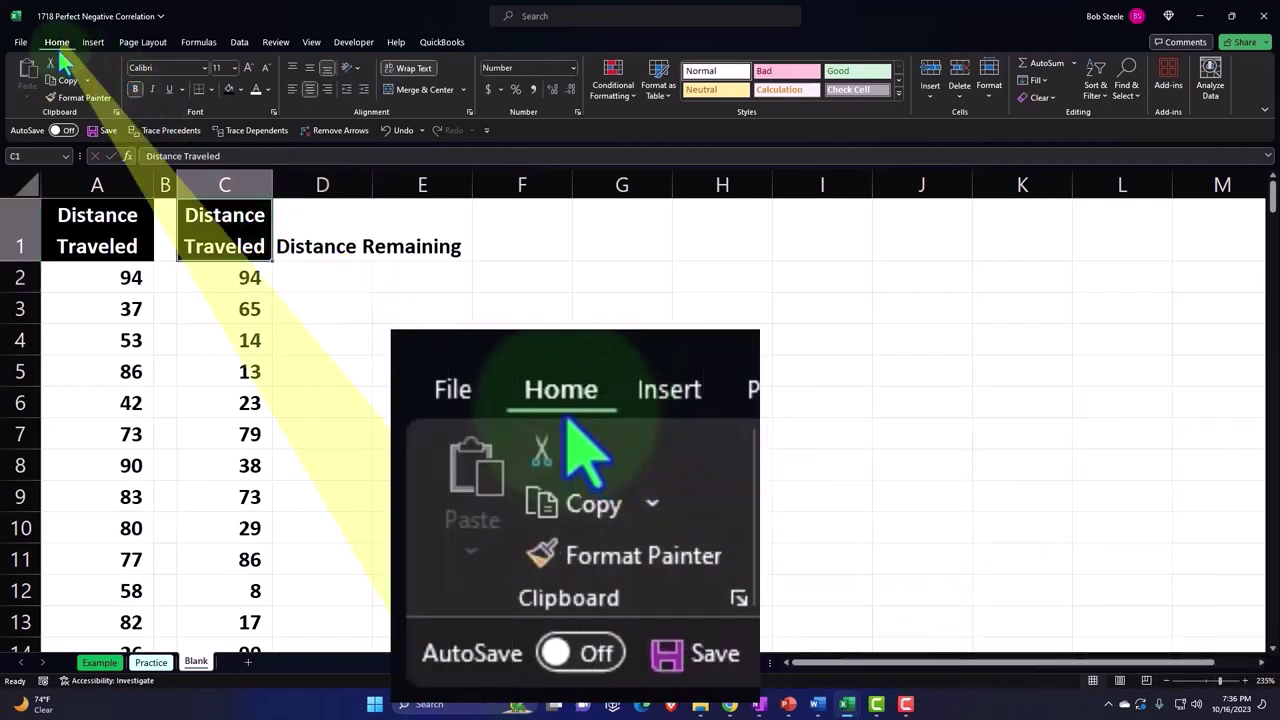
left_click(72, 97)
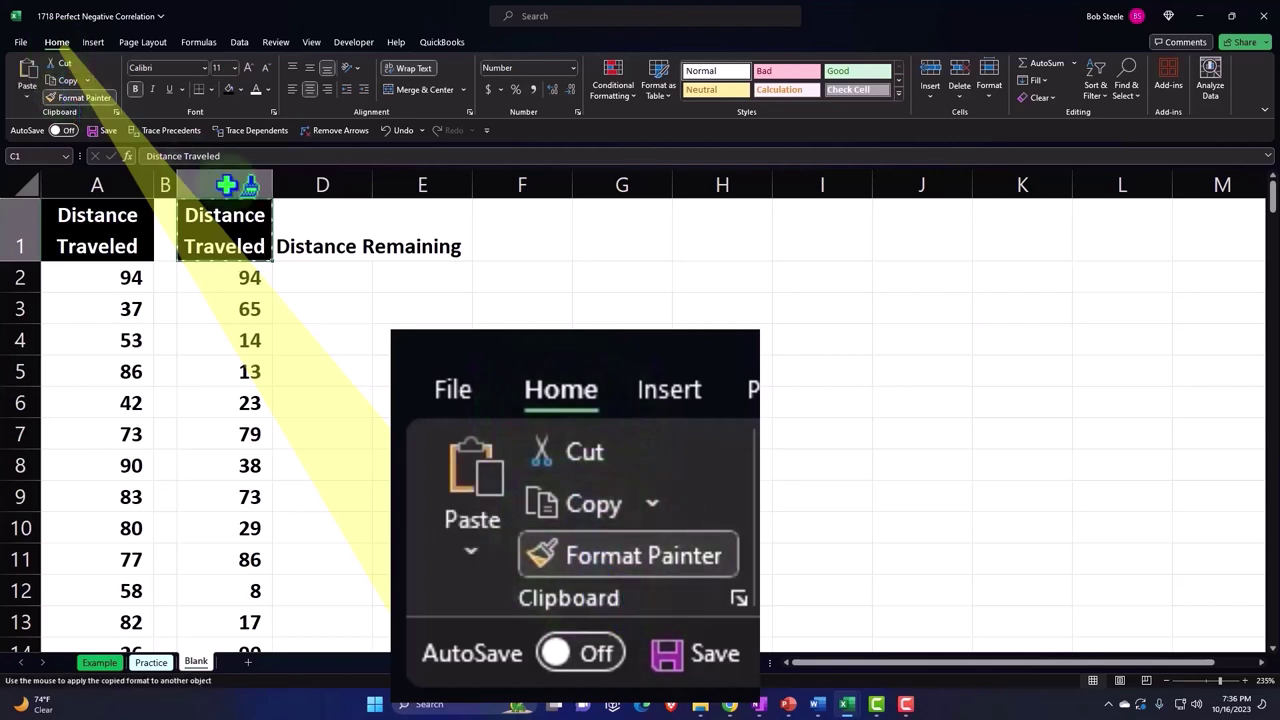
left_click(303, 216)
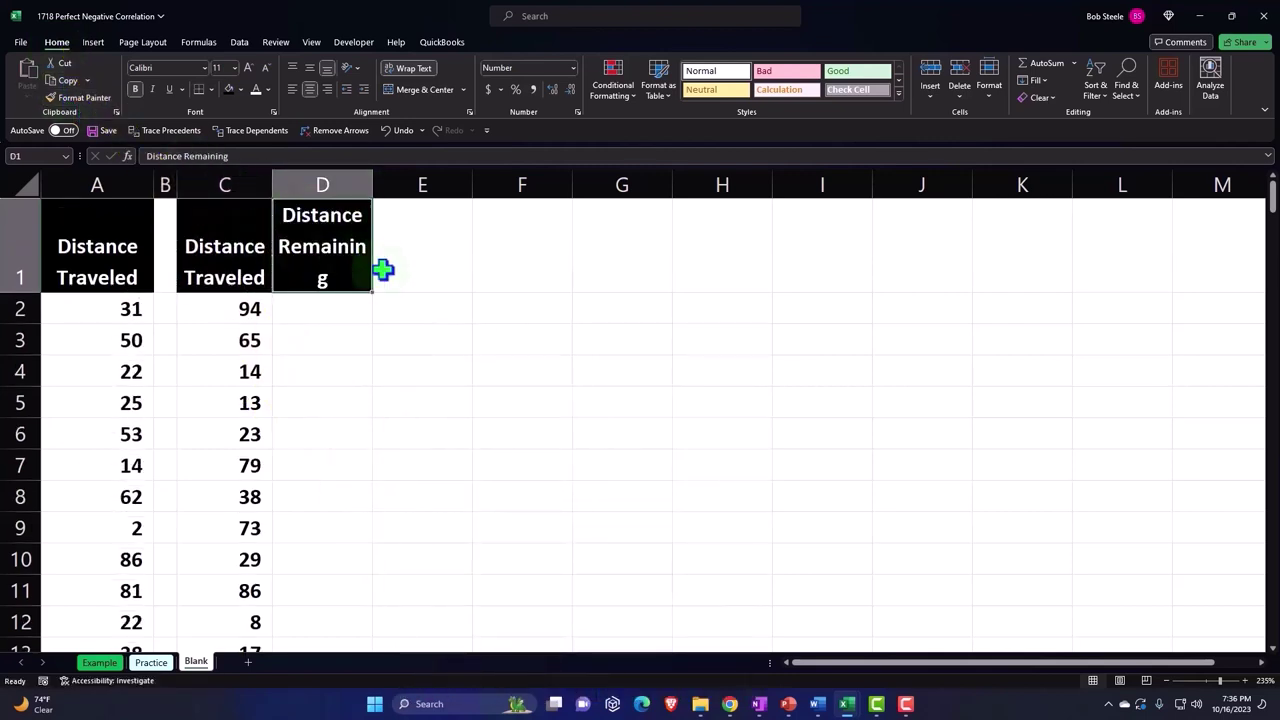
double_click(372, 184)
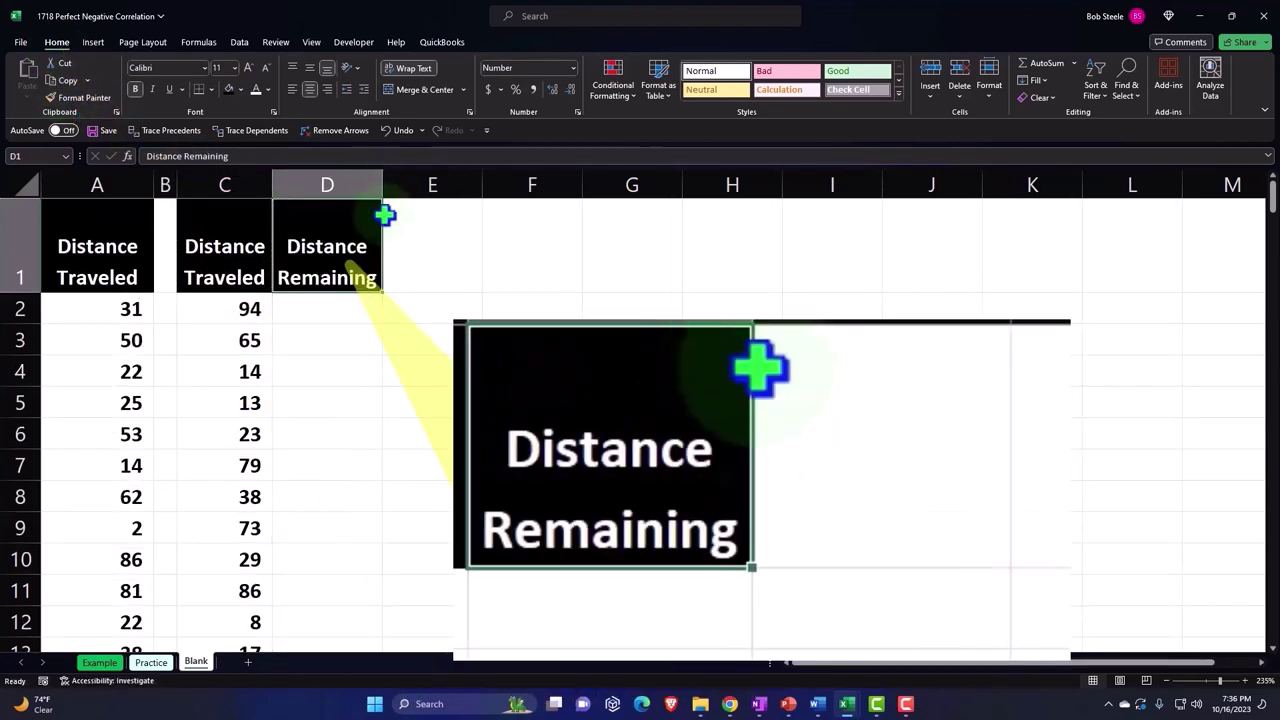
Step: Enter =100-C2 in D2
left_click(355, 311)
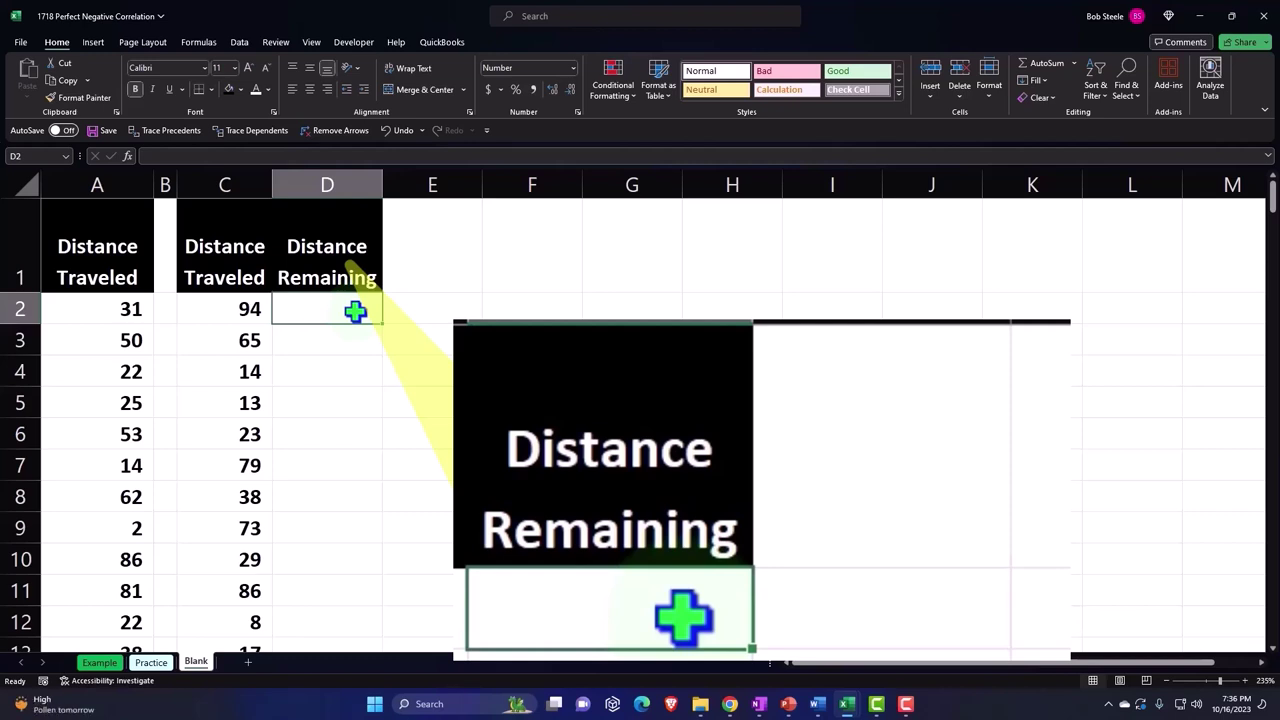
type("=")
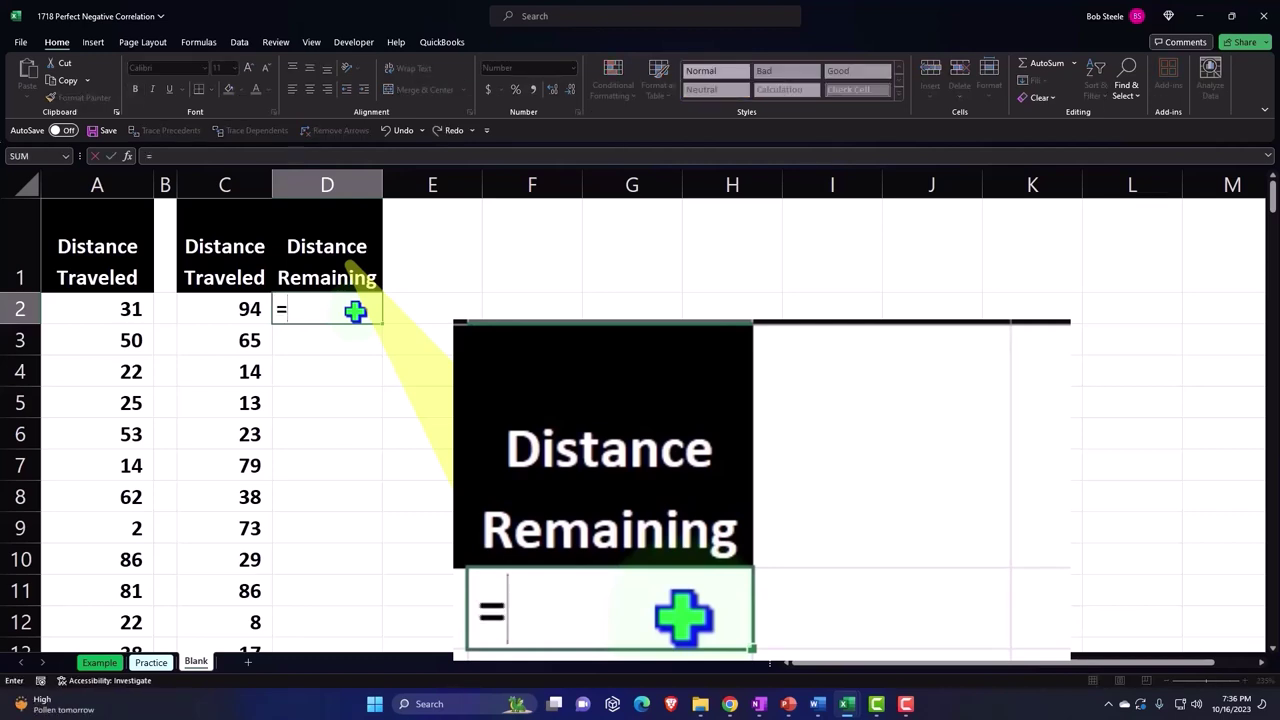
type("100-")
key("Left")
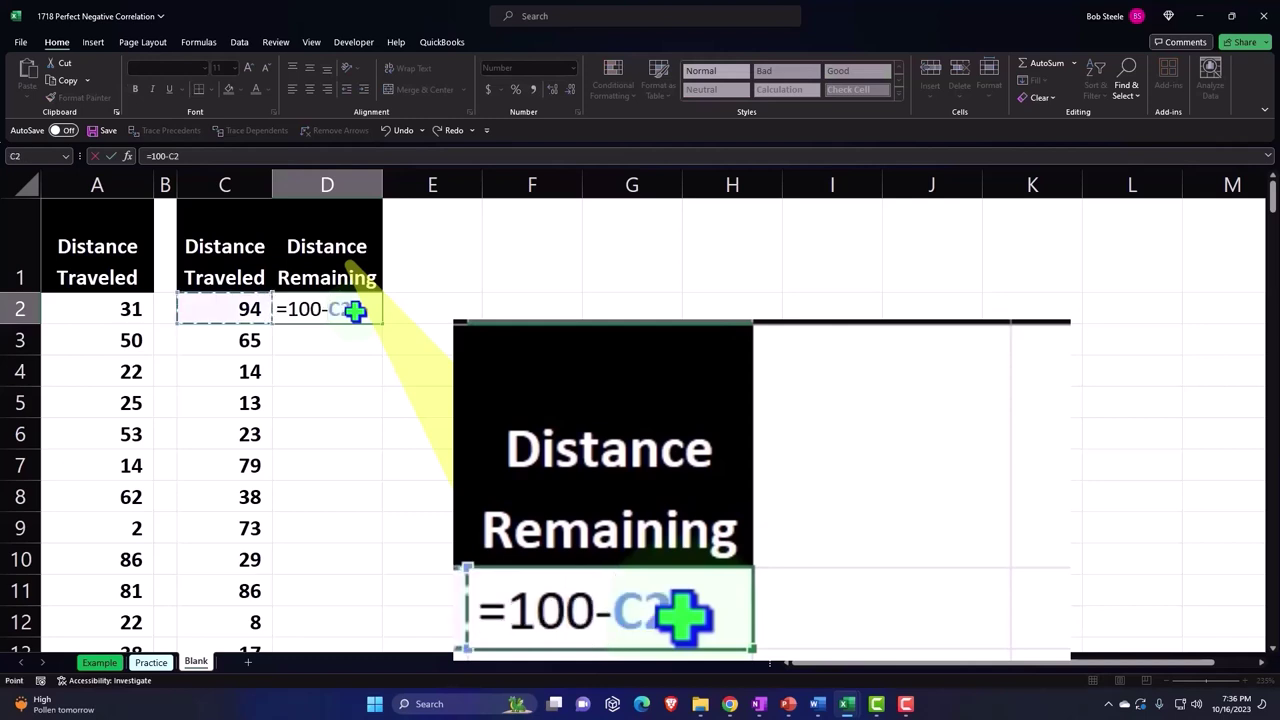
key("Return")
left_click(356, 311)
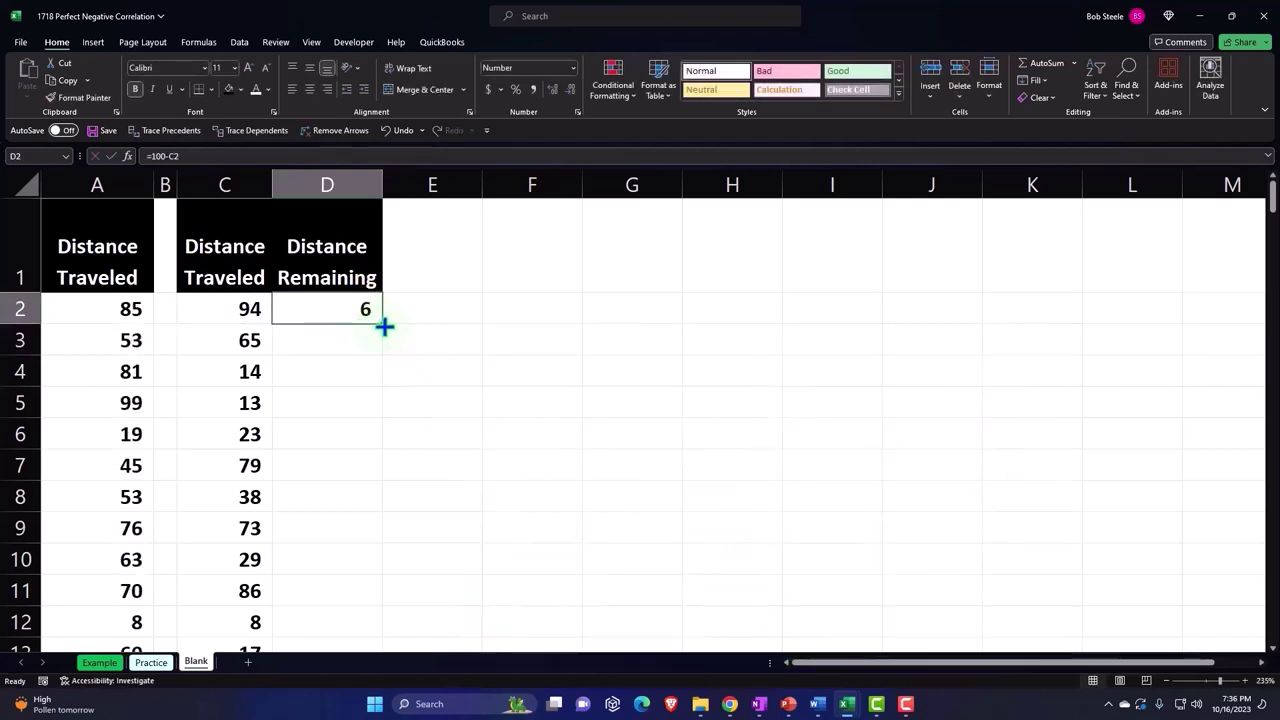
Step: Fill D2's =100-C2 down column D, check D3 and D4, and narrow column E
double_click(384, 326)
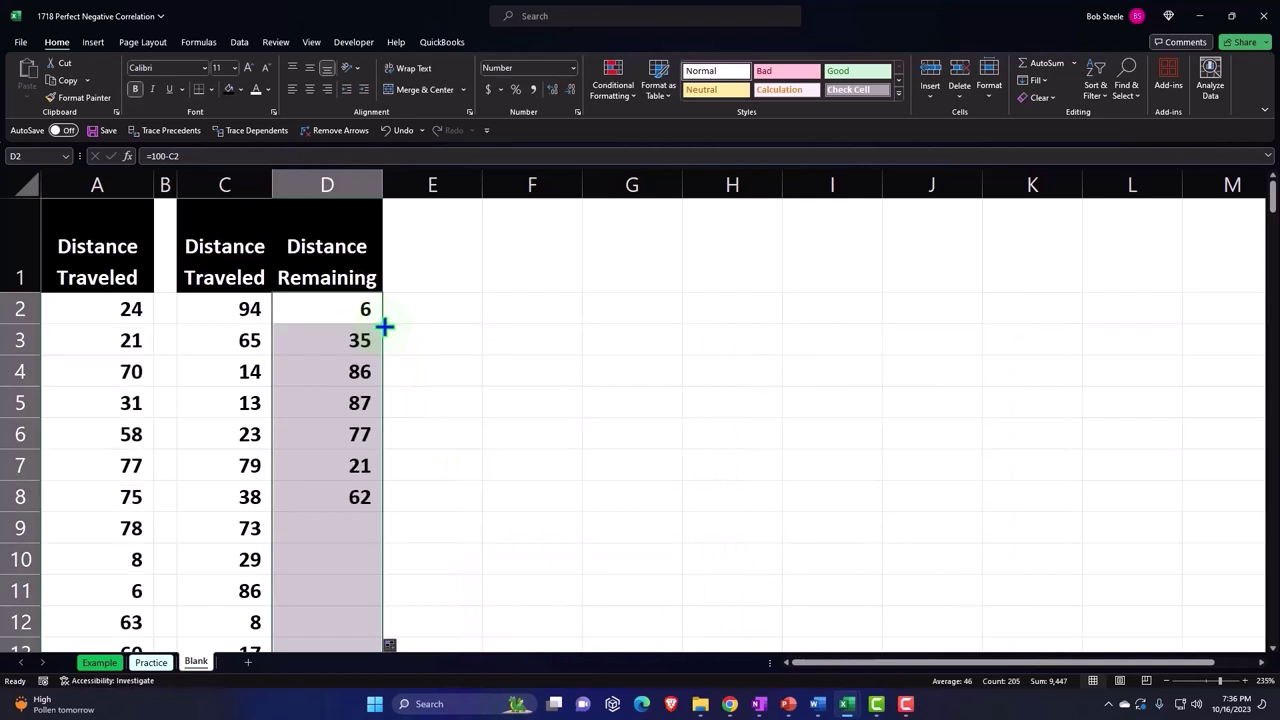
left_click(242, 341)
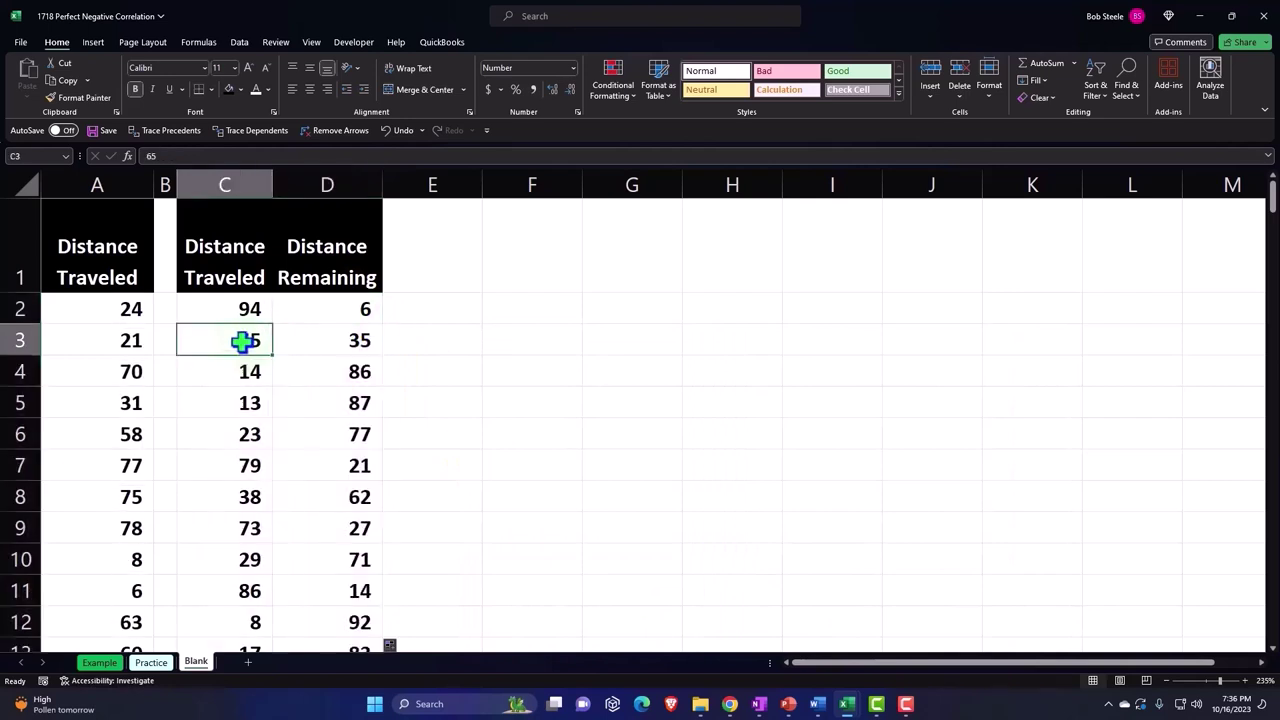
left_click(316, 341)
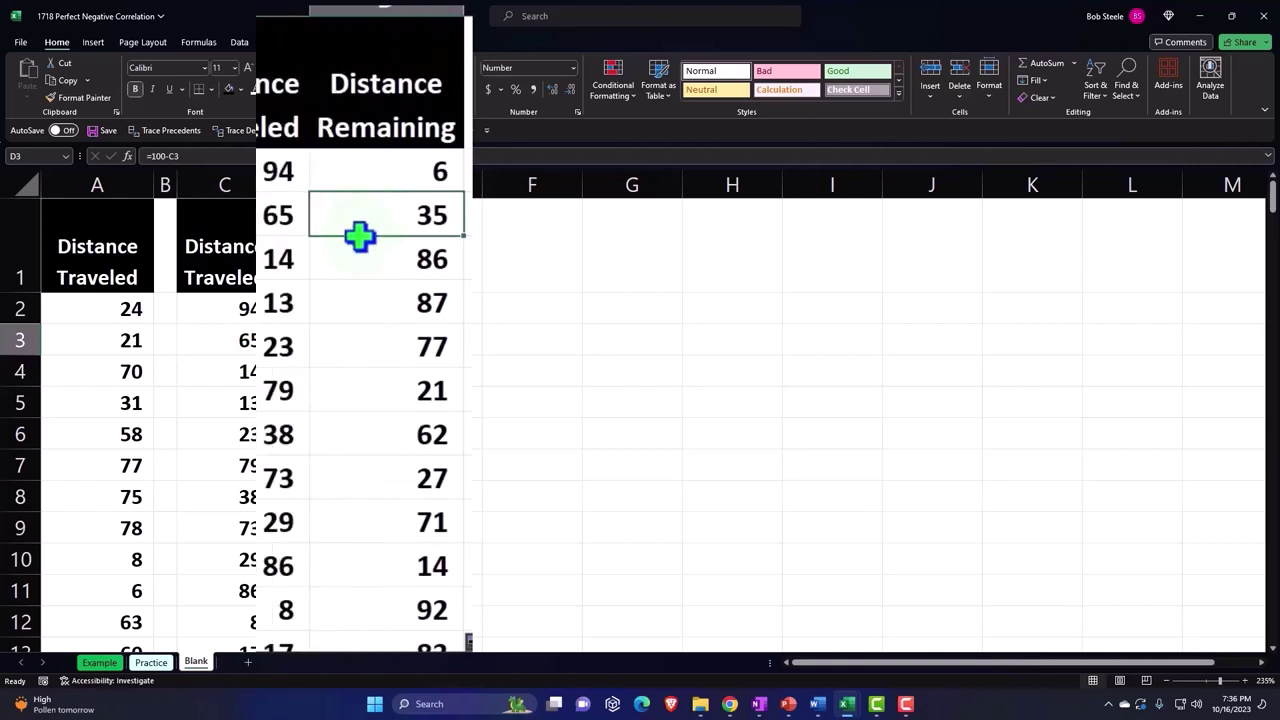
left_click(240, 371)
left_click(345, 258)
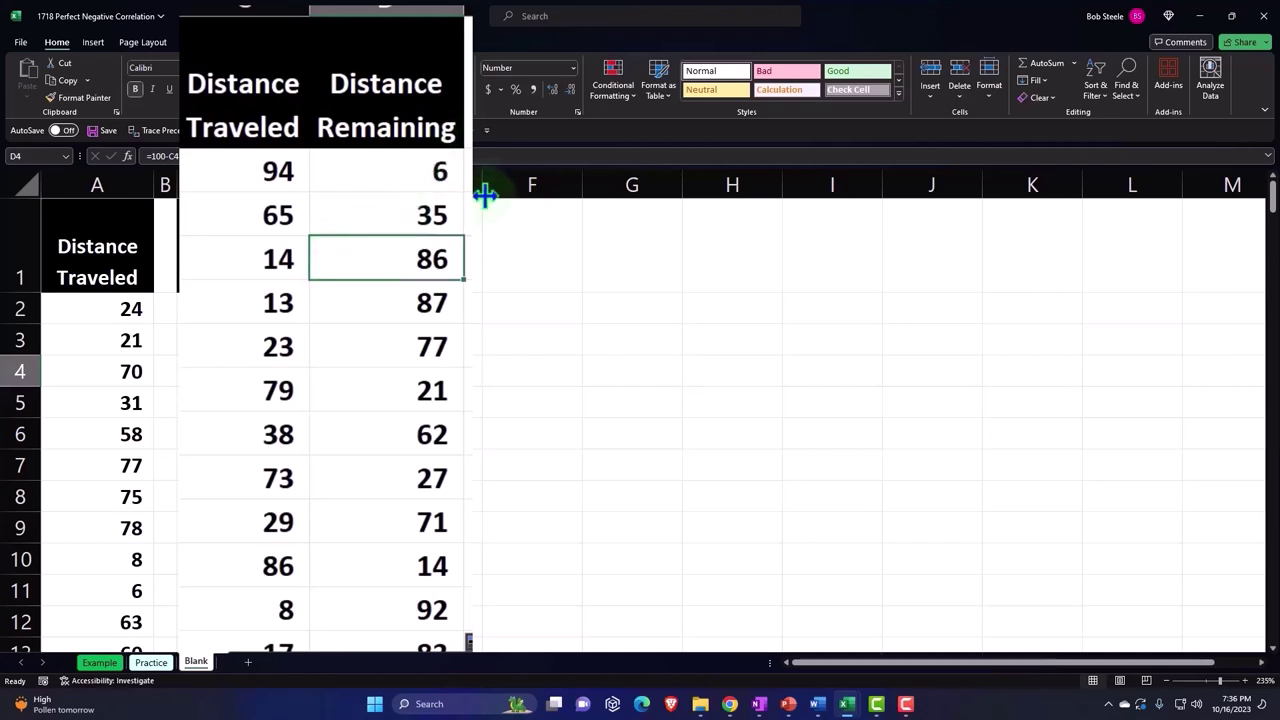
left_click_drag(484, 183, 401, 181)
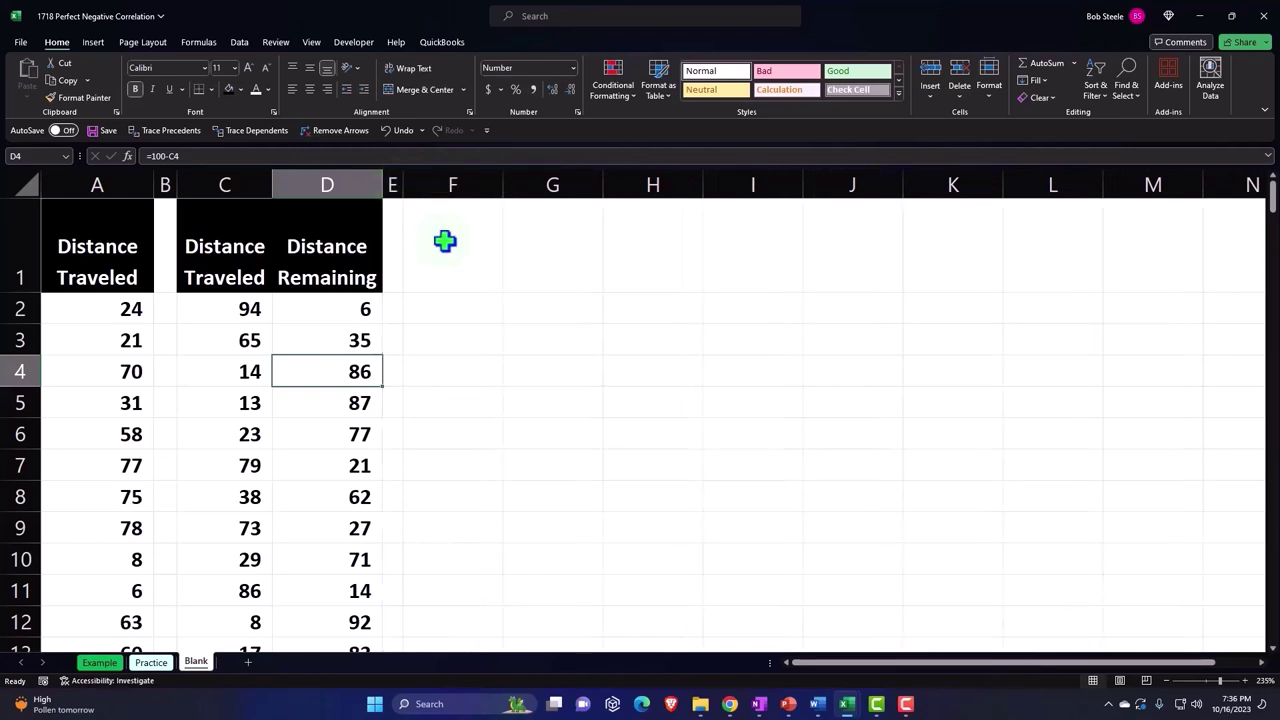
Step: Link G1 to =C1 and H1 to =D1 as summary headers
left_click(526, 249)
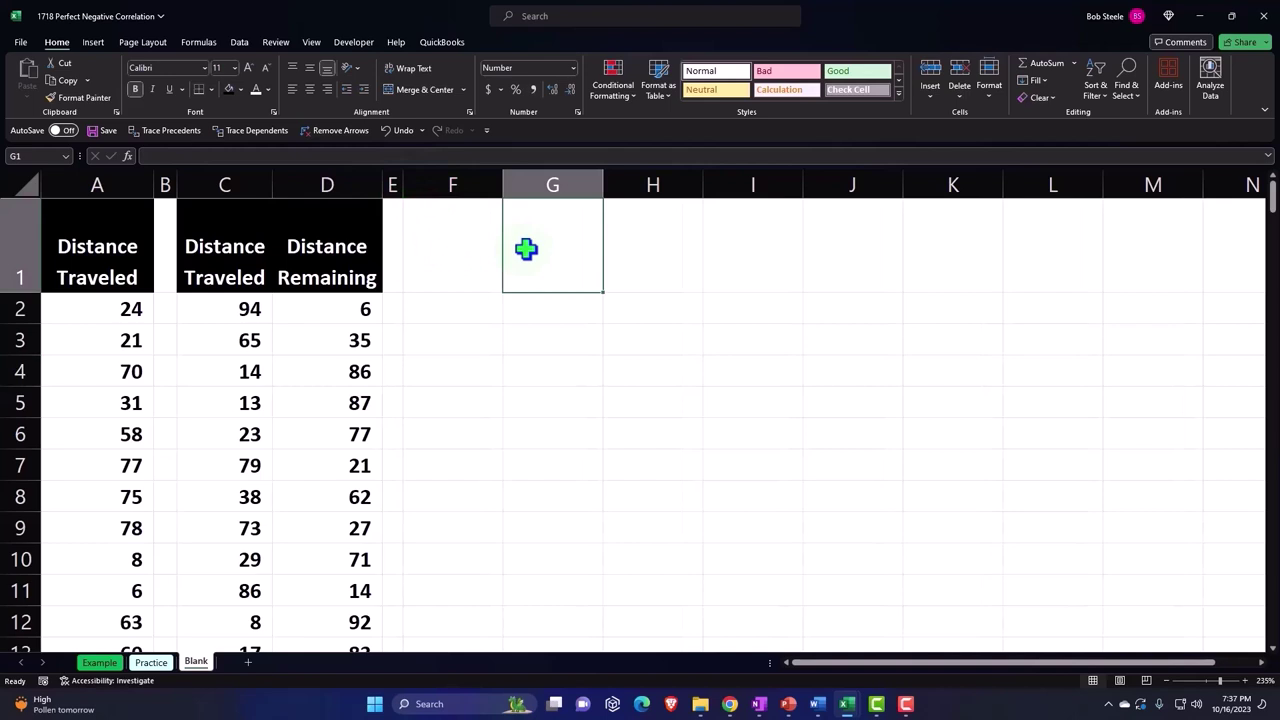
type("=")
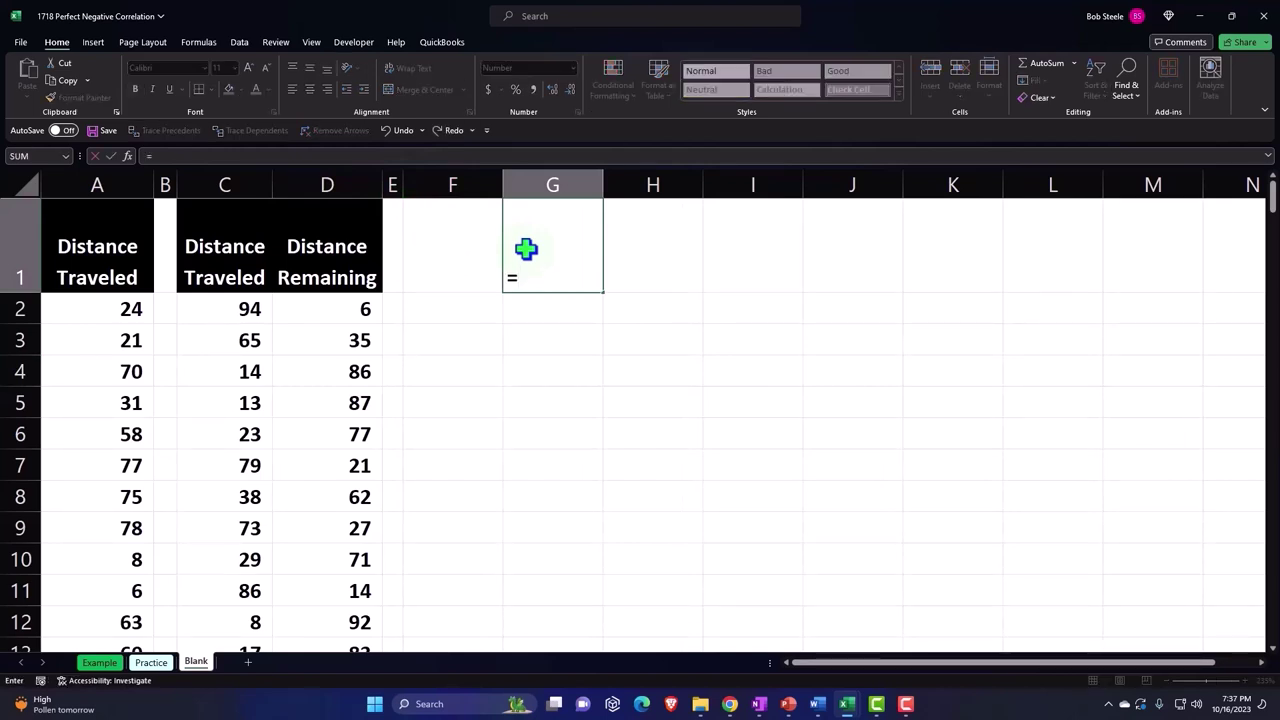
key("Left")
key("Left")
key("Left")
key("Left")
key("Return")
key("Right")
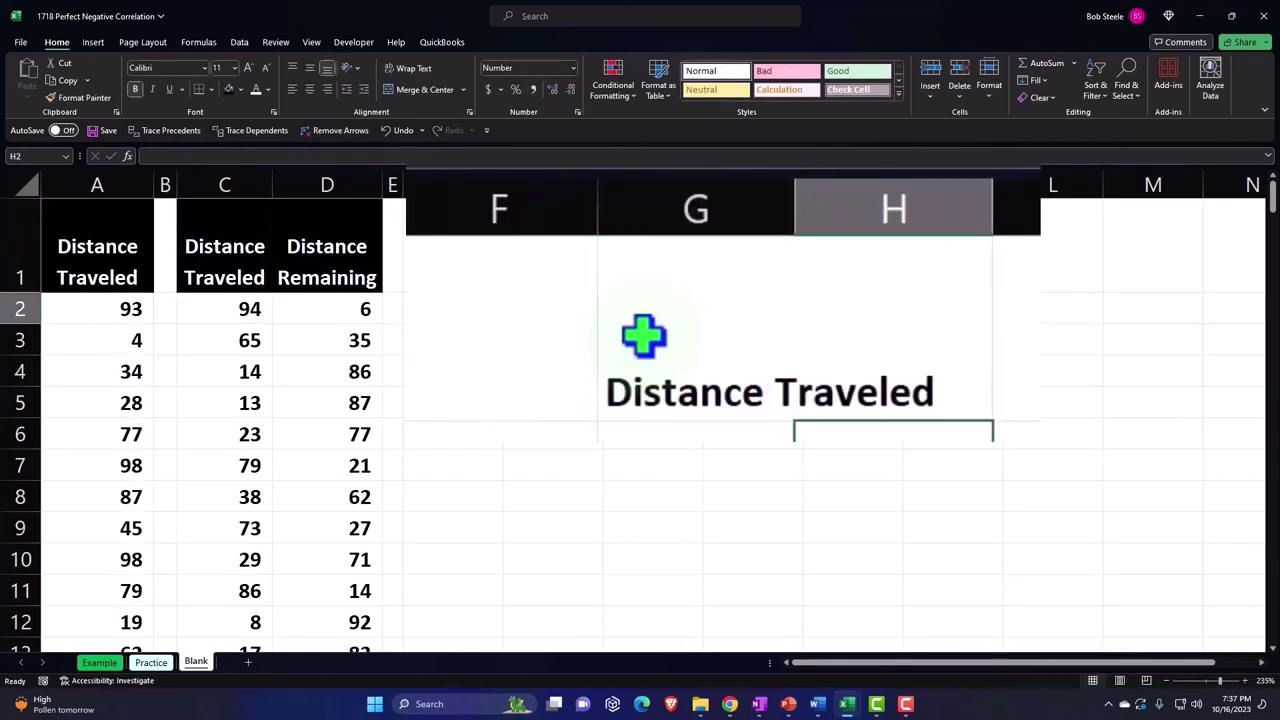
key("Up")
type("=")
key("Left")
key("Left")
key("Left")
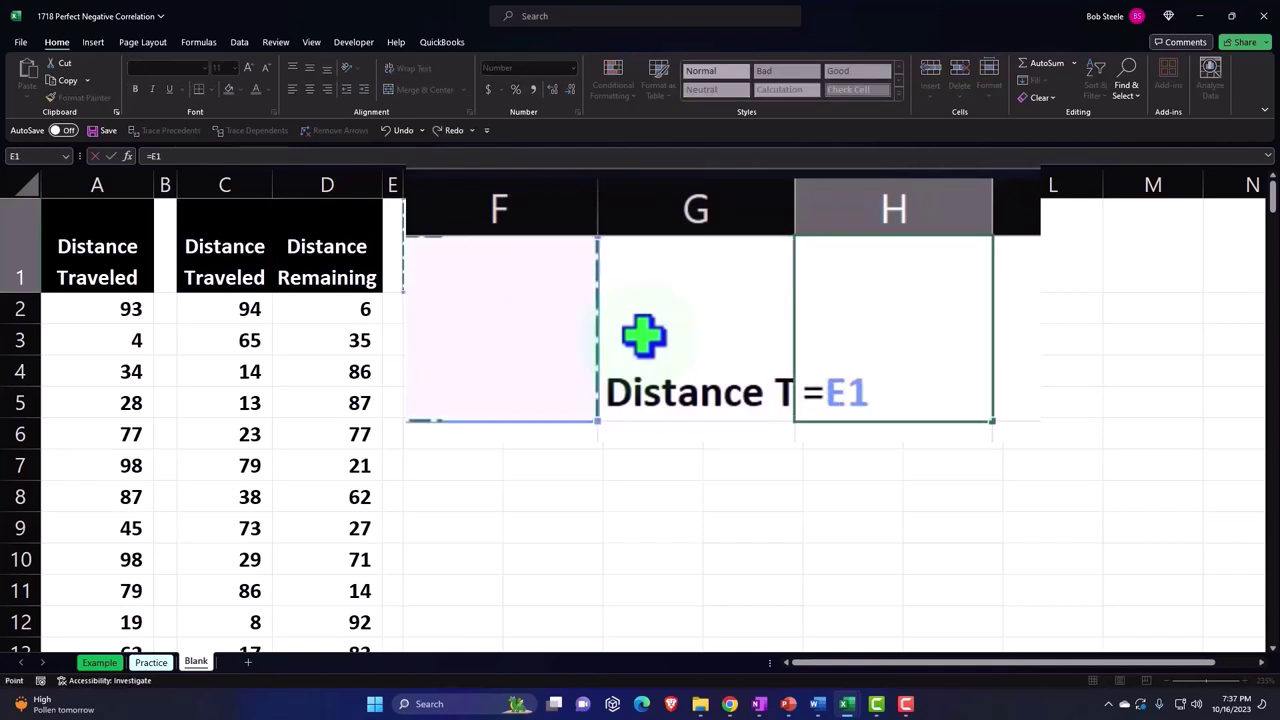
key("Left")
key("Return")
Step: Copy C1:D1's black header style onto G1:H1 and autofit column H
left_click_drag(246, 249, 298, 243)
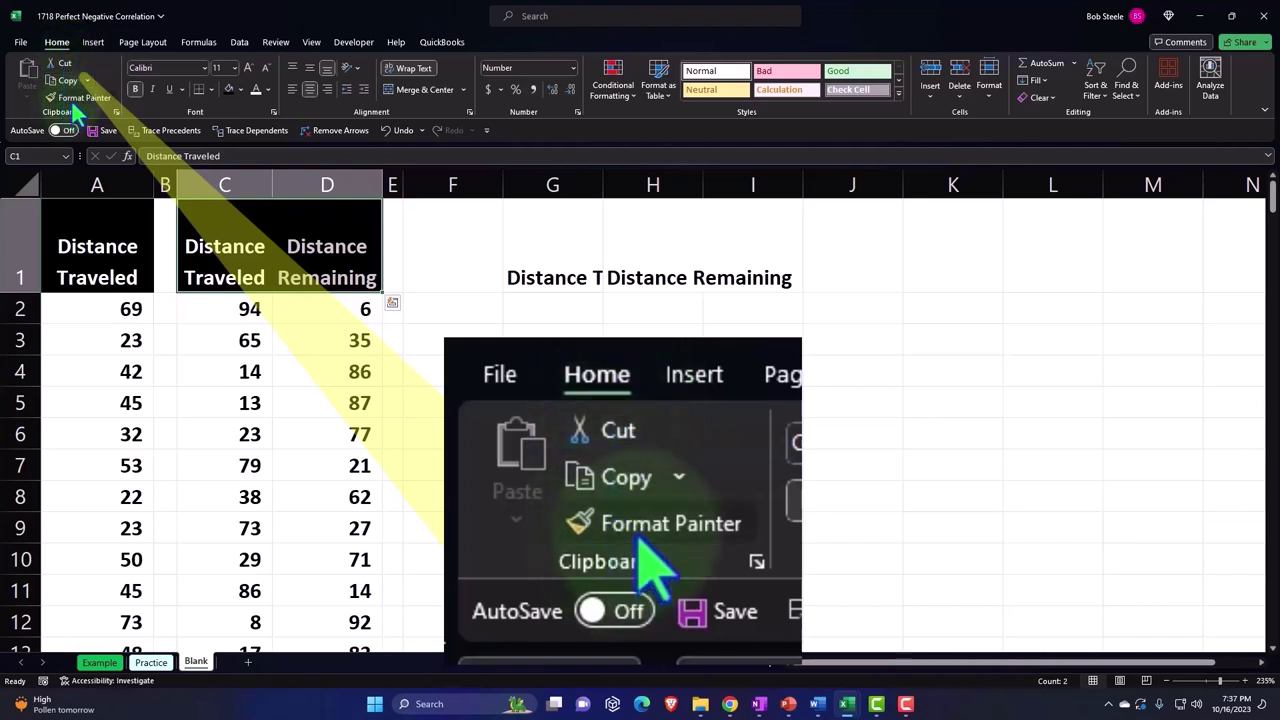
left_click(70, 97)
left_click(556, 246)
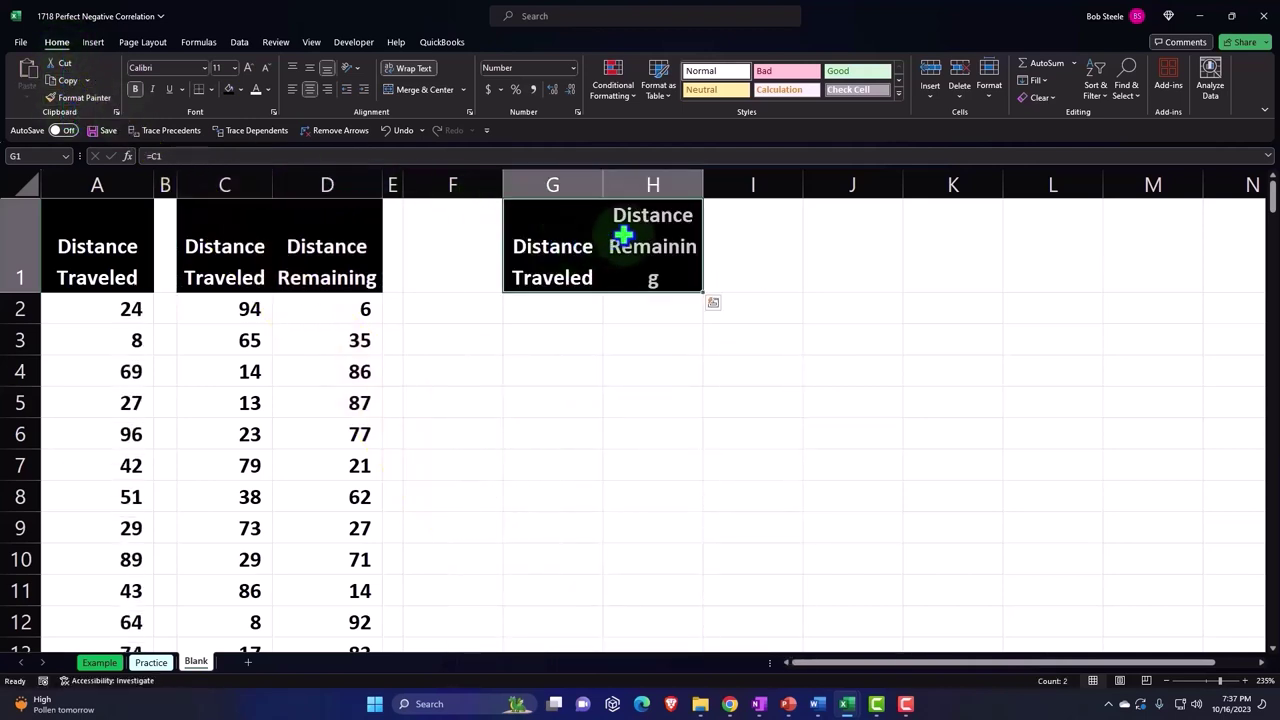
double_click(706, 182)
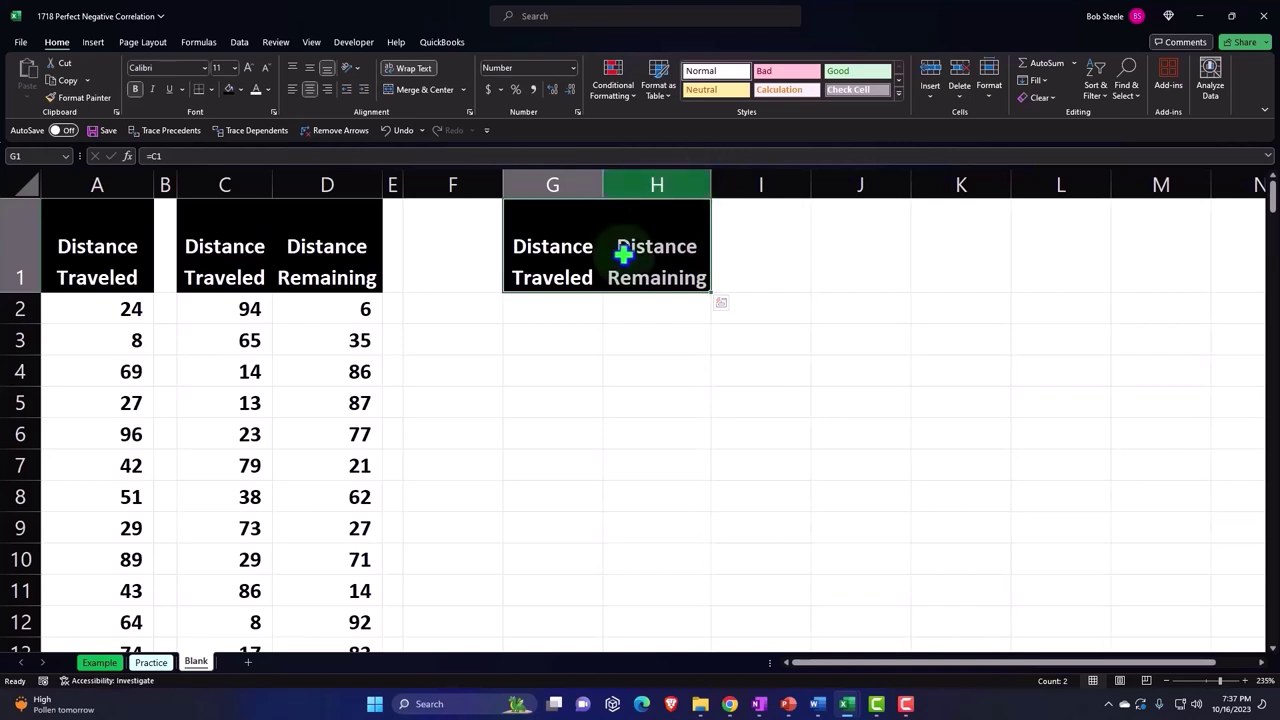
left_click(455, 311)
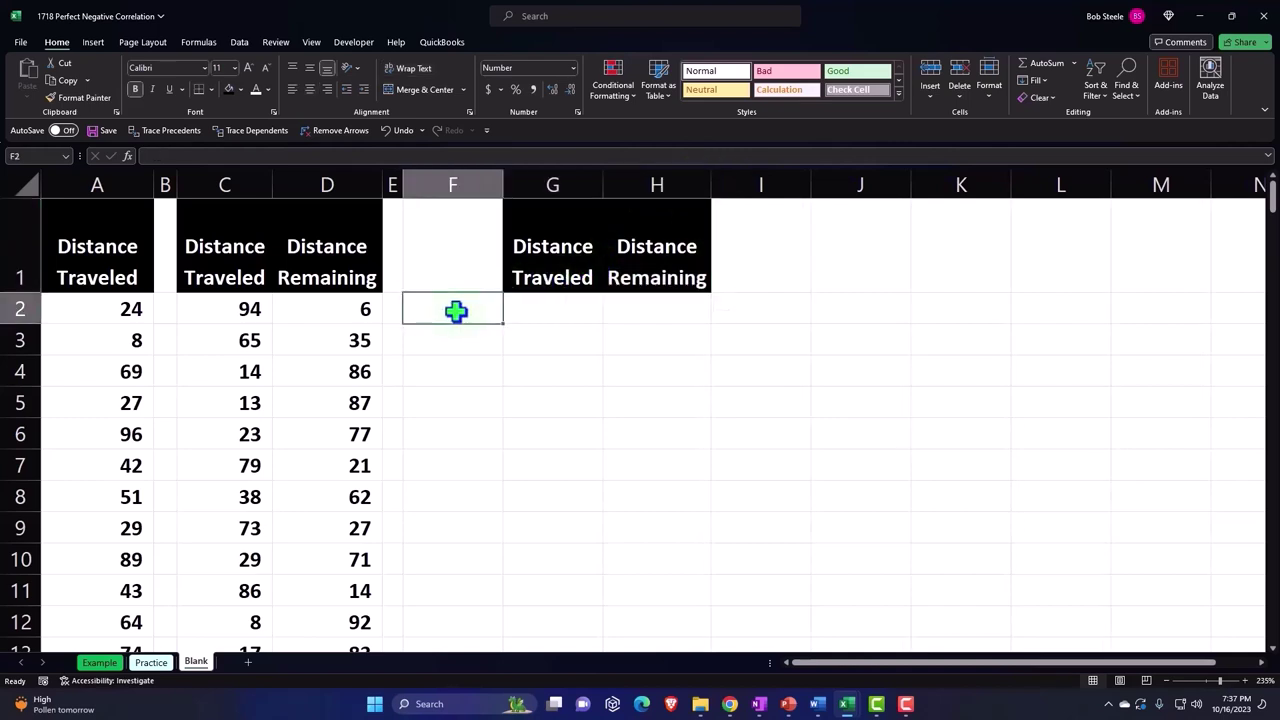
Step: Type Mean in F2 and enter =AVERAGE(C2:C206) in G2, giving 54
type("Mean")
key("Tab")
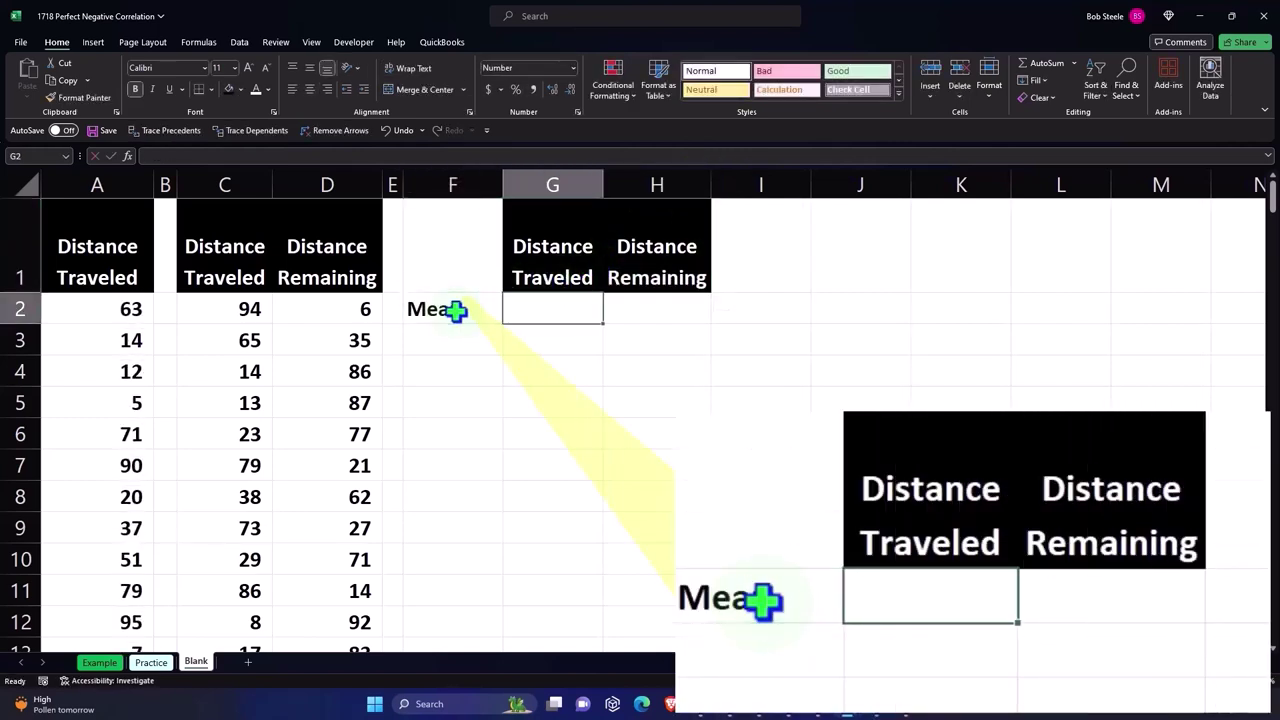
type("=avea")
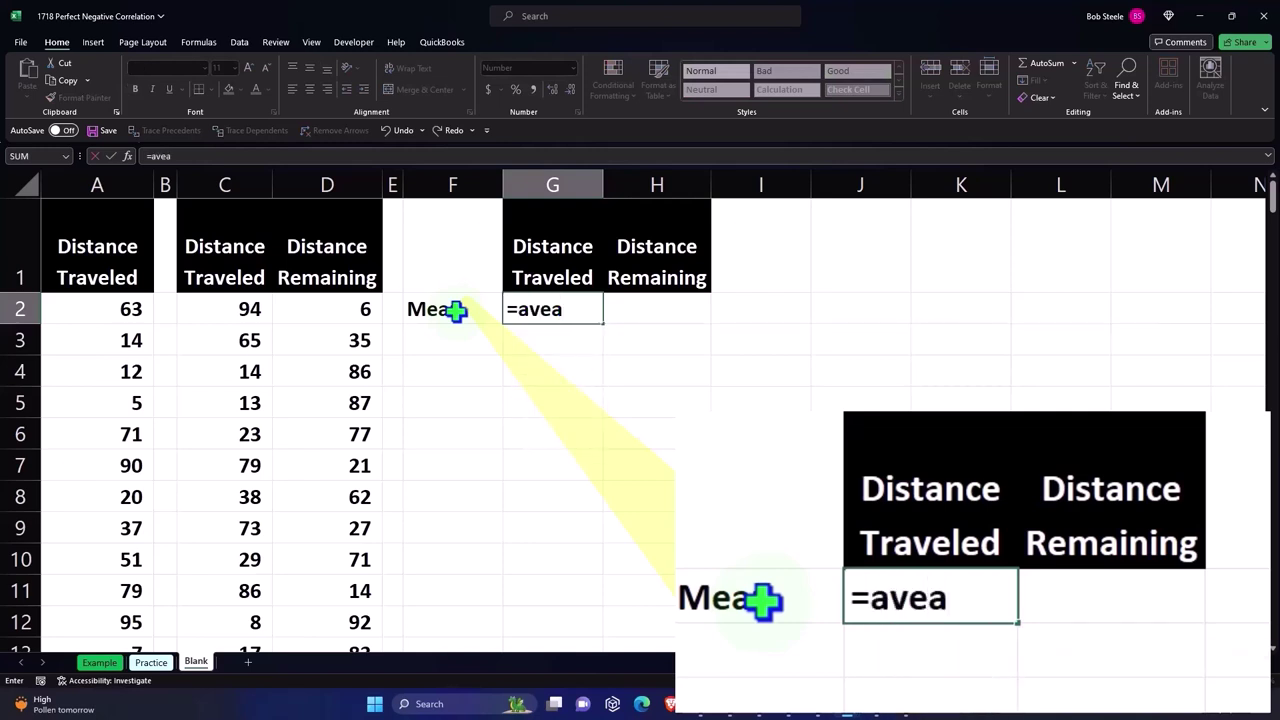
key("BackSpace")
type("rage")
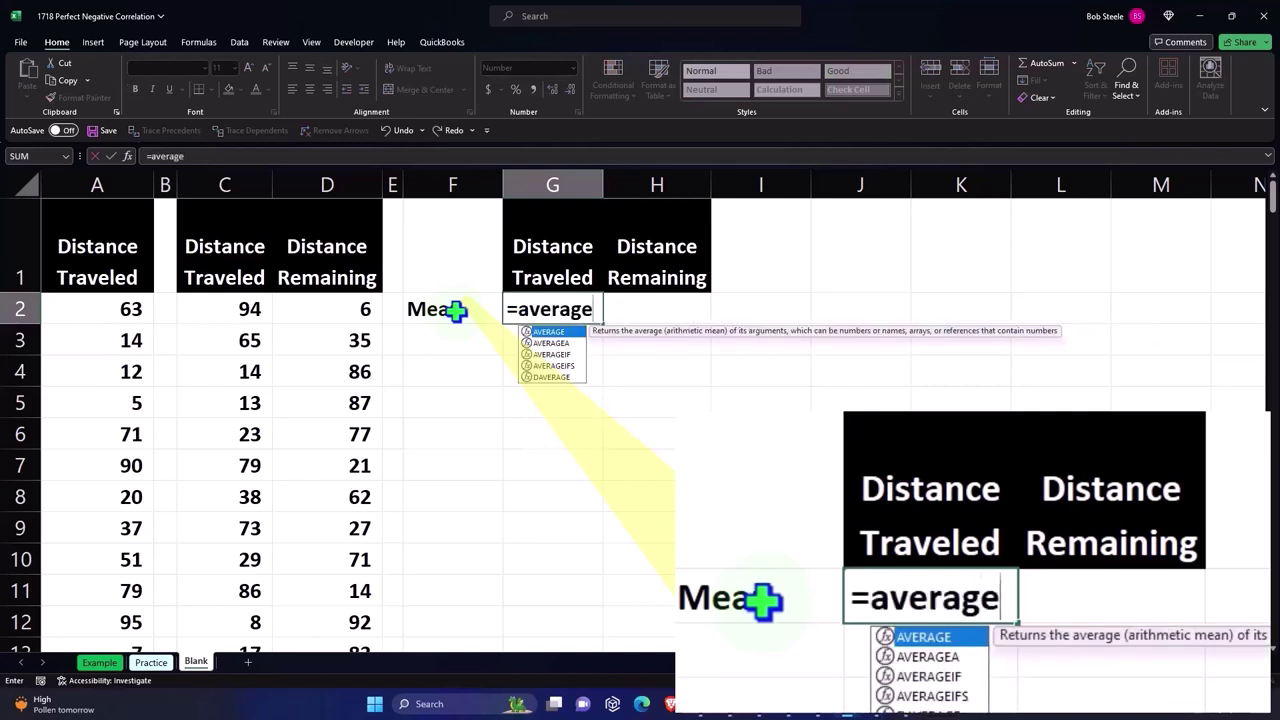
type("(")
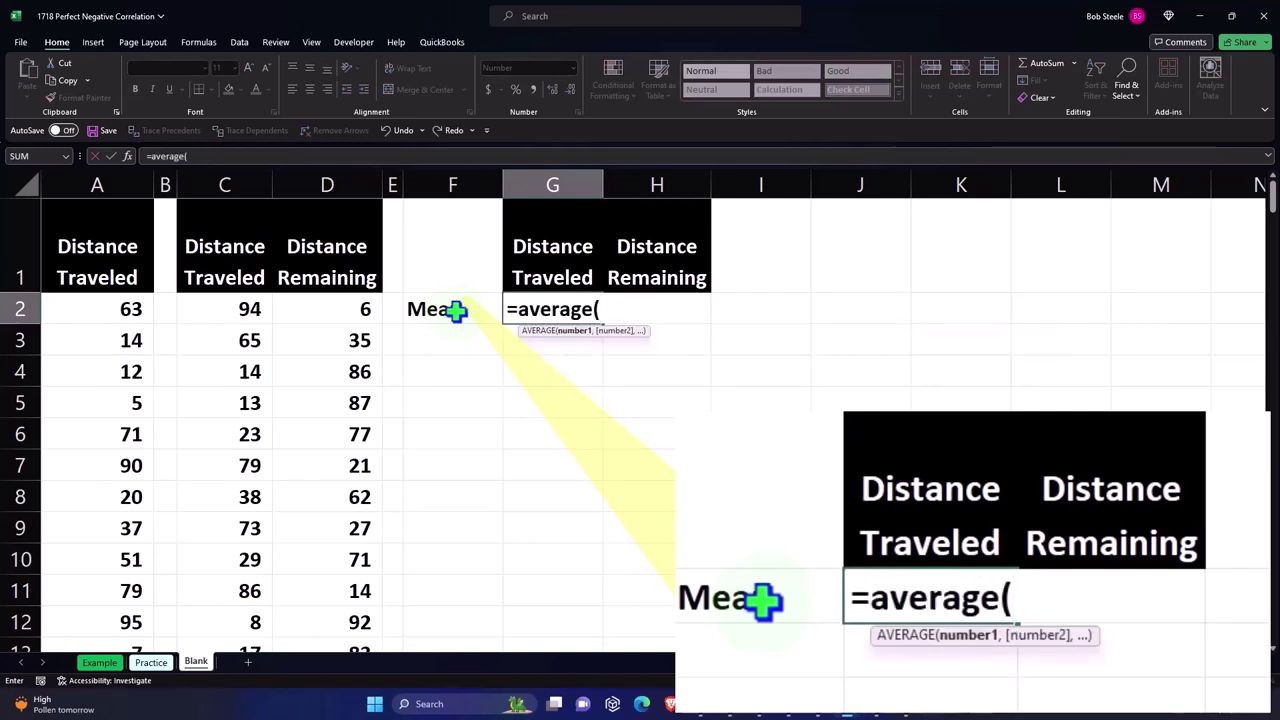
key("Left")
key("Left")
key("Left")
key("Left")
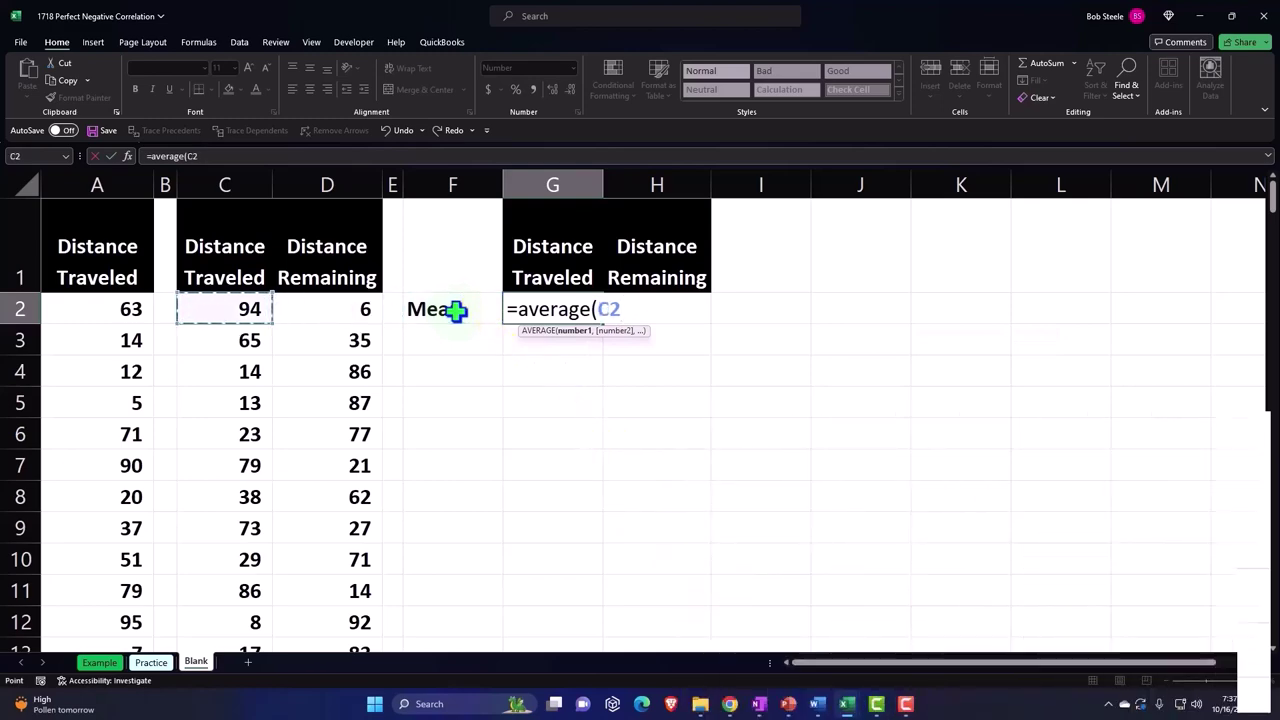
key("ctrl+shift+Down")
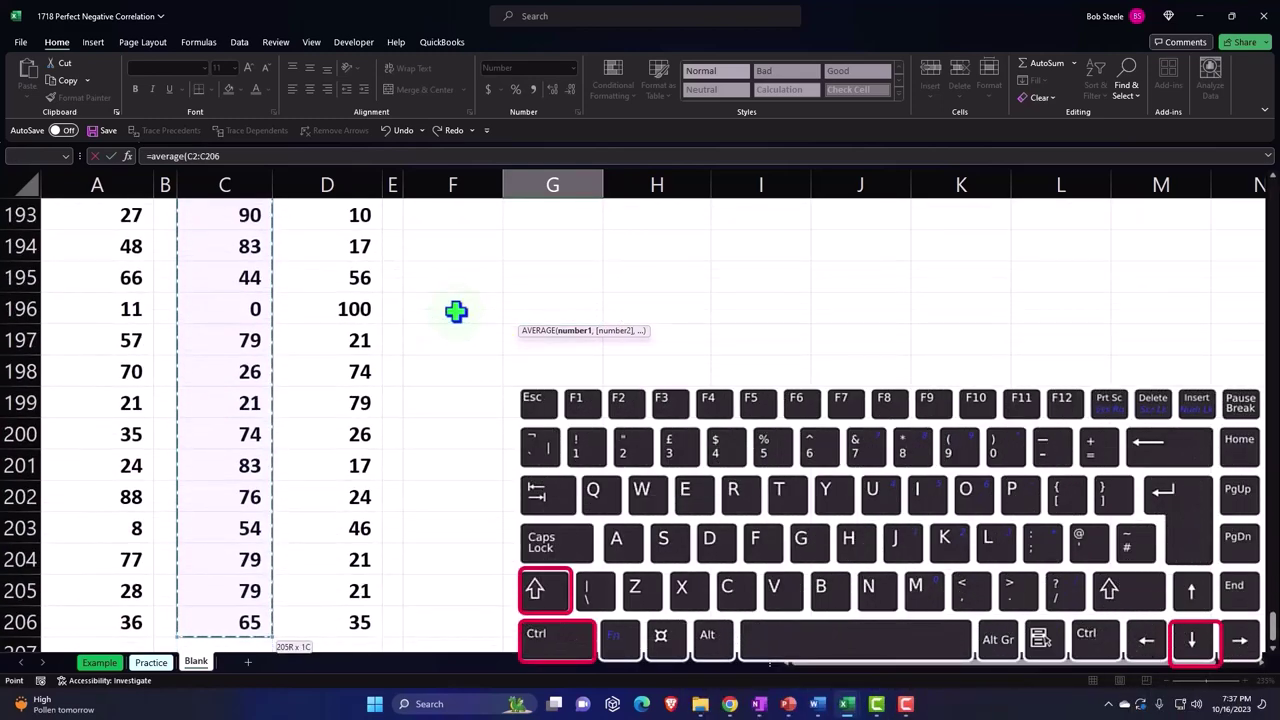
key("Return")
key("Left")
key("Up")
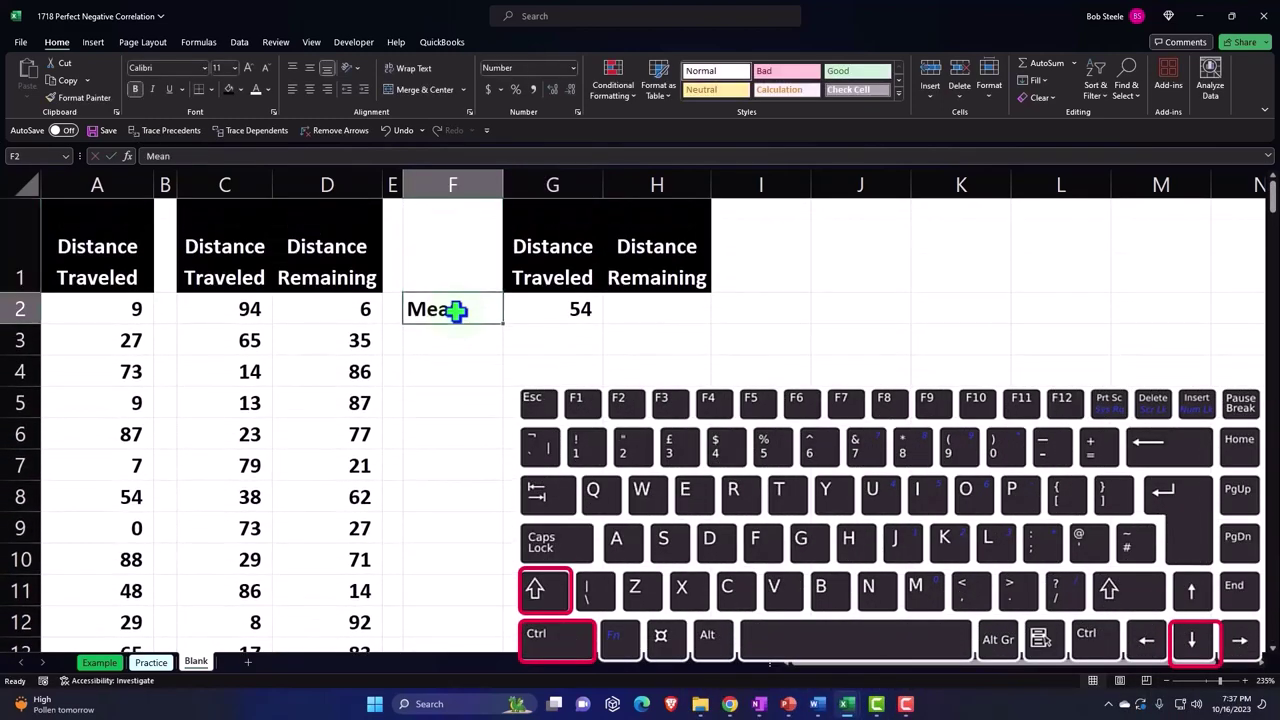